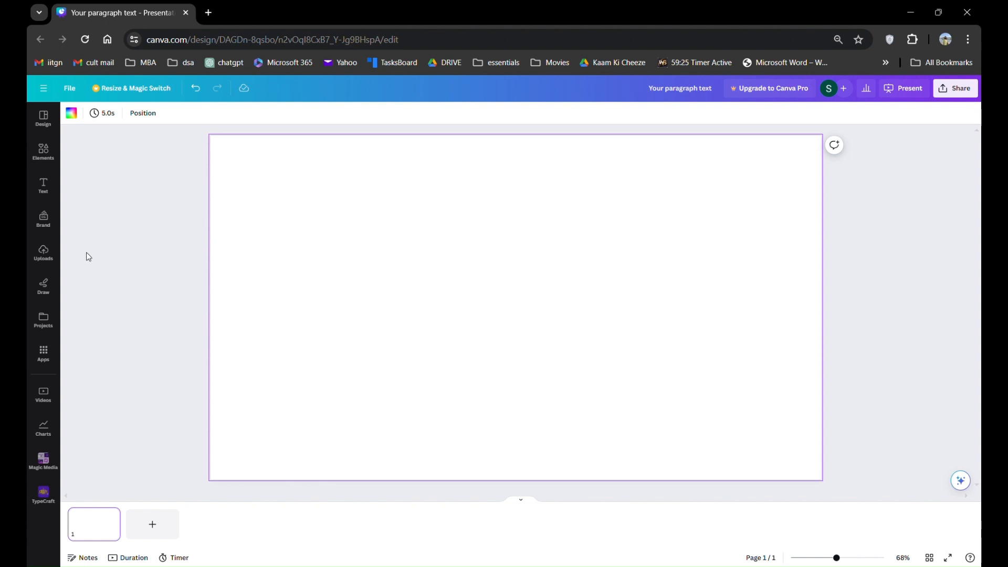
# Browse the stock photos, then place the uploaded dog-with-tennis-ball illustration slightly left of the blank page's centre.
pyautogui.click(43, 152)
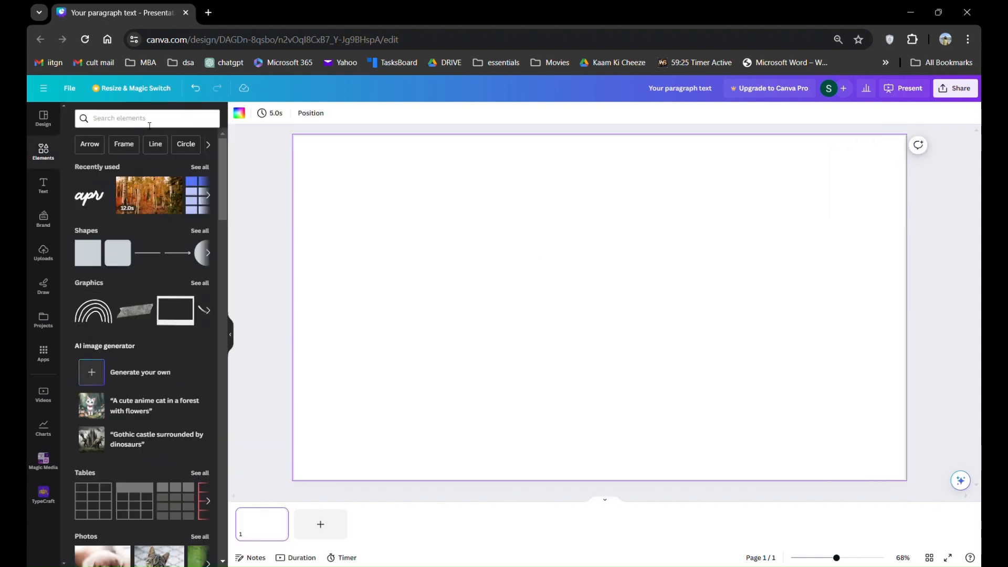
pyautogui.scroll(-3, 178, 430)
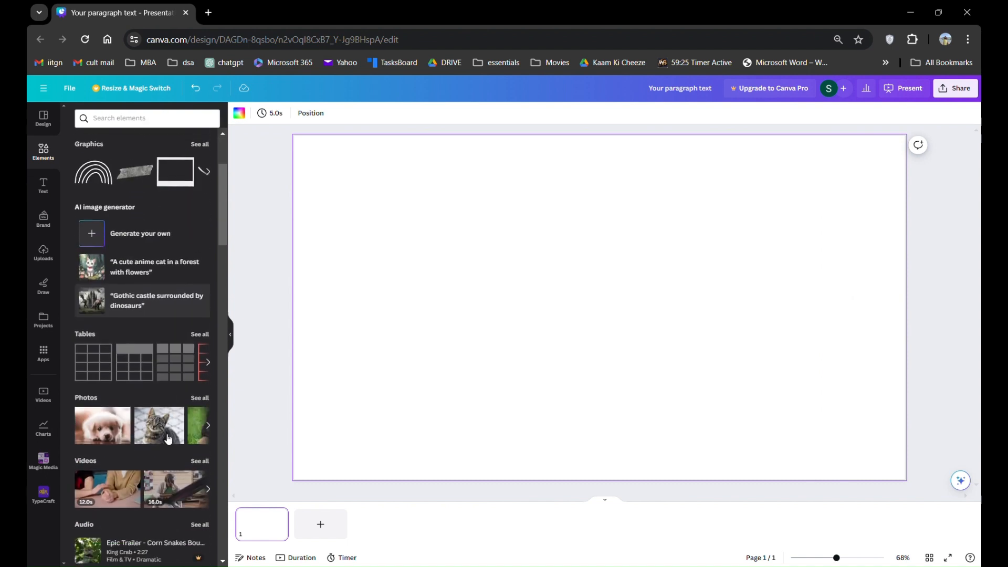
pyautogui.click(200, 393)
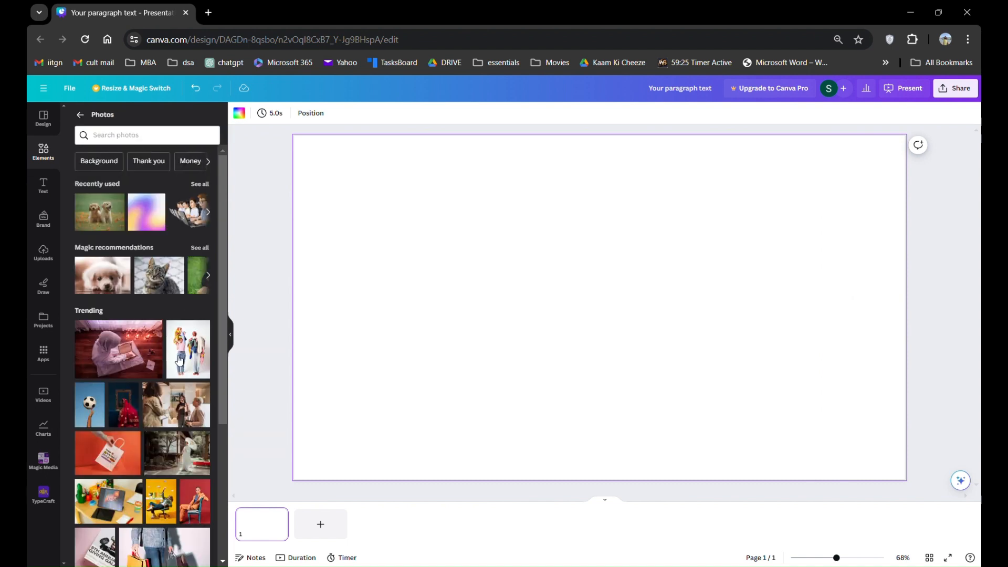
pyautogui.scroll(-5, 212, 351)
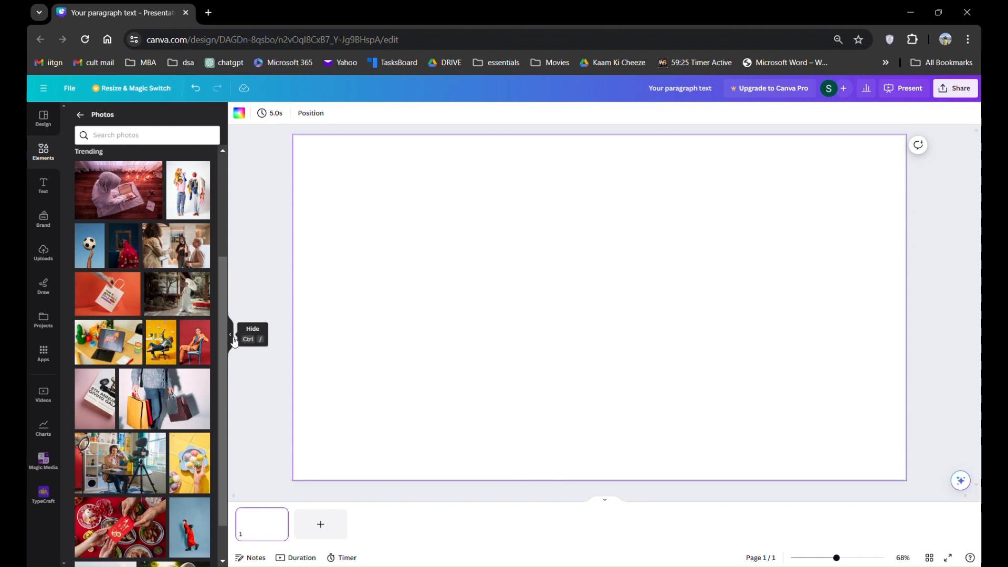
pyautogui.click(44, 253)
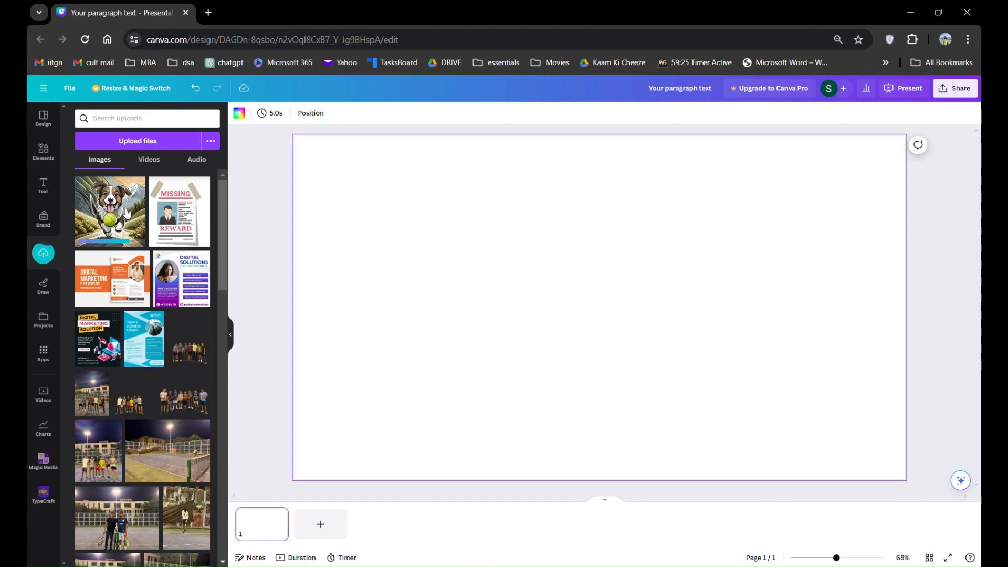
pyautogui.click(126, 213)
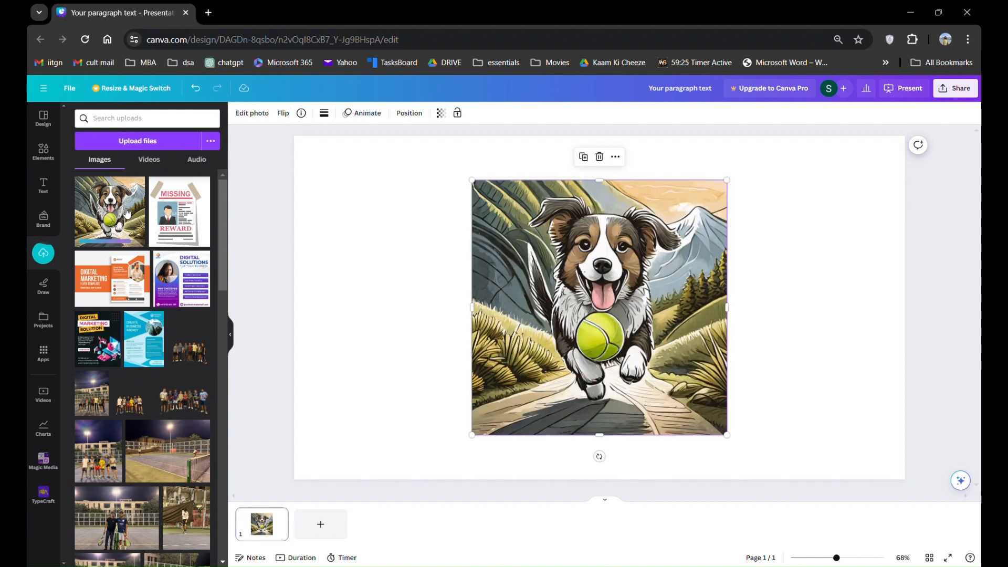
pyautogui.moveTo(597, 287)
pyautogui.mouseDown()
pyautogui.moveTo(568, 289)
pyautogui.moveTo(598, 288)
pyautogui.moveTo(576, 287)
pyautogui.moveTo(590, 284)
pyautogui.mouseUp()
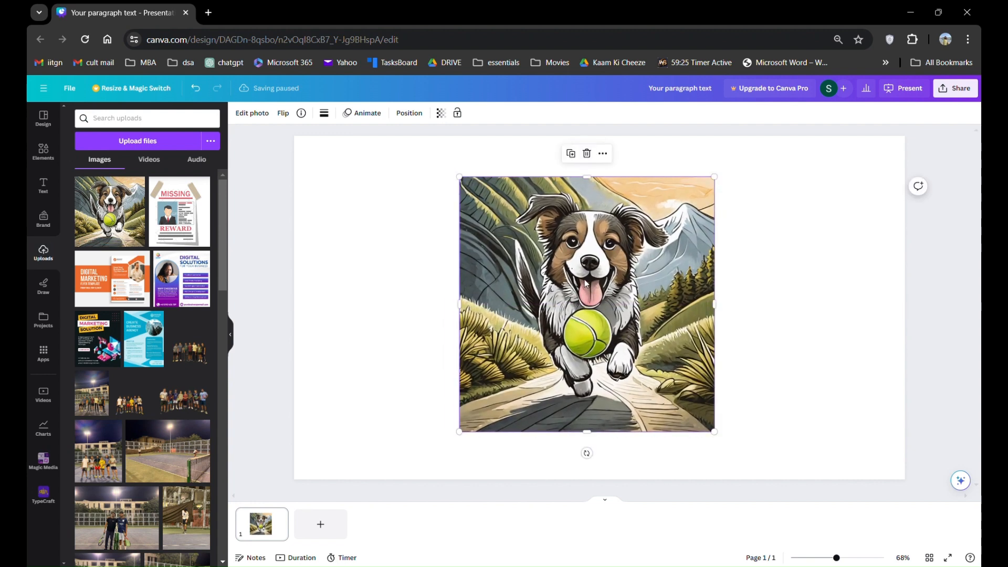
# Start a Magic Edit on the dog image and brush over the whole tennis ball as the area to edit.
pyautogui.click(269, 115)
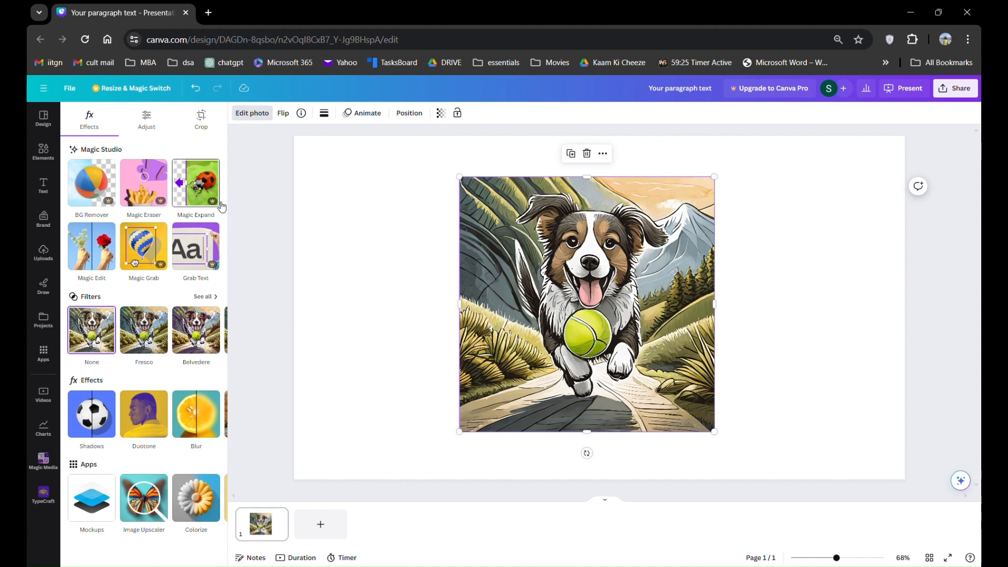
pyautogui.click(88, 258)
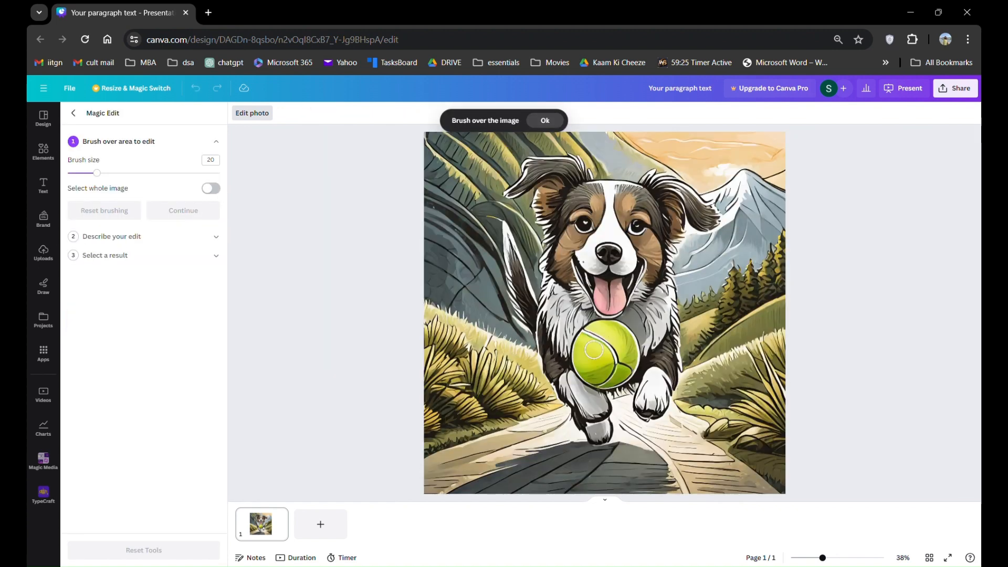
pyautogui.moveTo(614, 330)
pyautogui.mouseDown()
pyautogui.moveTo(592, 335)
pyautogui.moveTo(597, 352)
pyautogui.moveTo(628, 351)
pyautogui.moveTo(617, 331)
pyautogui.moveTo(596, 367)
pyautogui.moveTo(623, 339)
pyautogui.moveTo(593, 355)
pyautogui.moveTo(621, 347)
pyautogui.moveTo(583, 364)
pyautogui.moveTo(627, 353)
pyautogui.moveTo(582, 339)
pyautogui.moveTo(623, 349)
pyautogui.mouseUp()
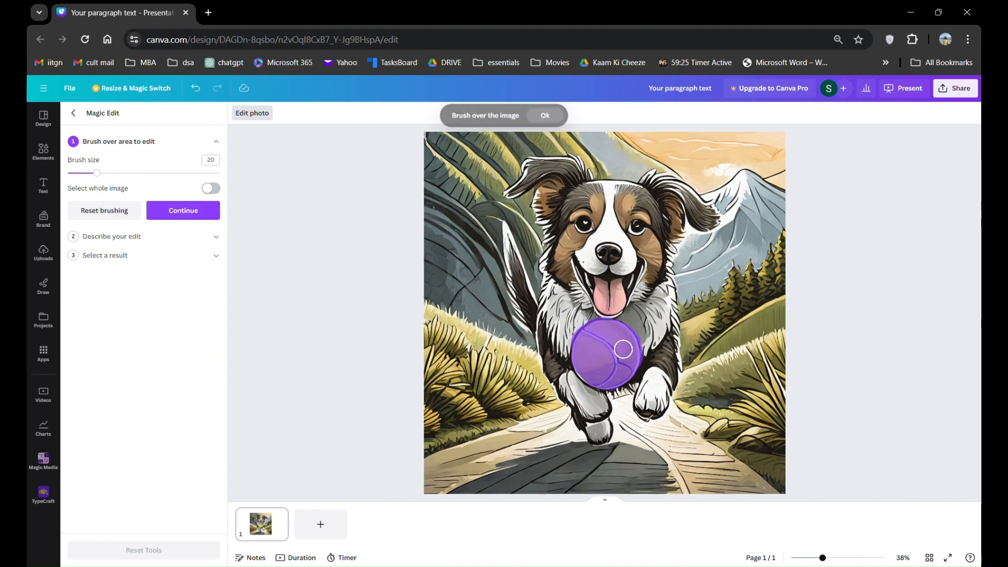
pyautogui.click(172, 212)
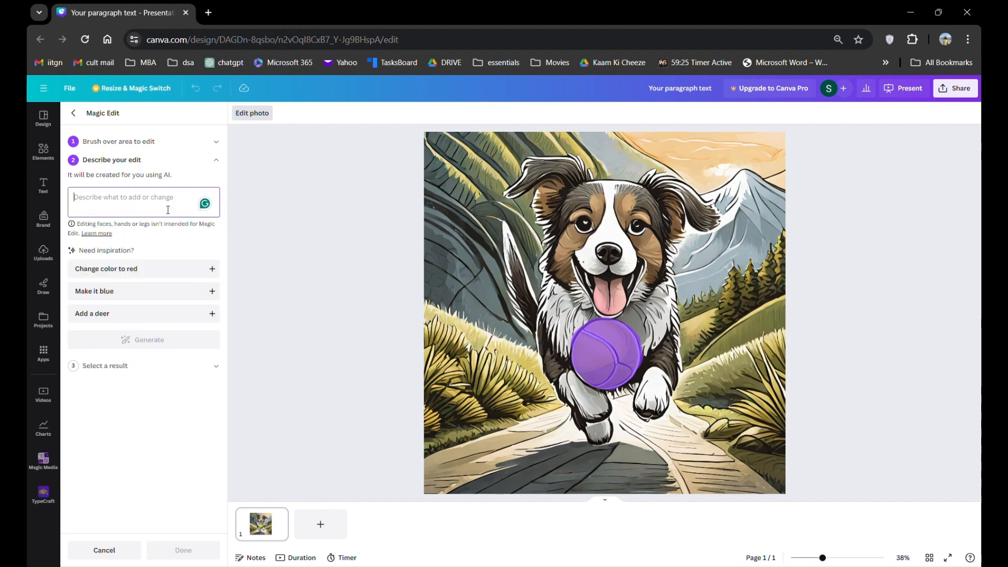
# Describe the edit as "convert this into a basketball" and generate the results.
pyautogui.write('co')
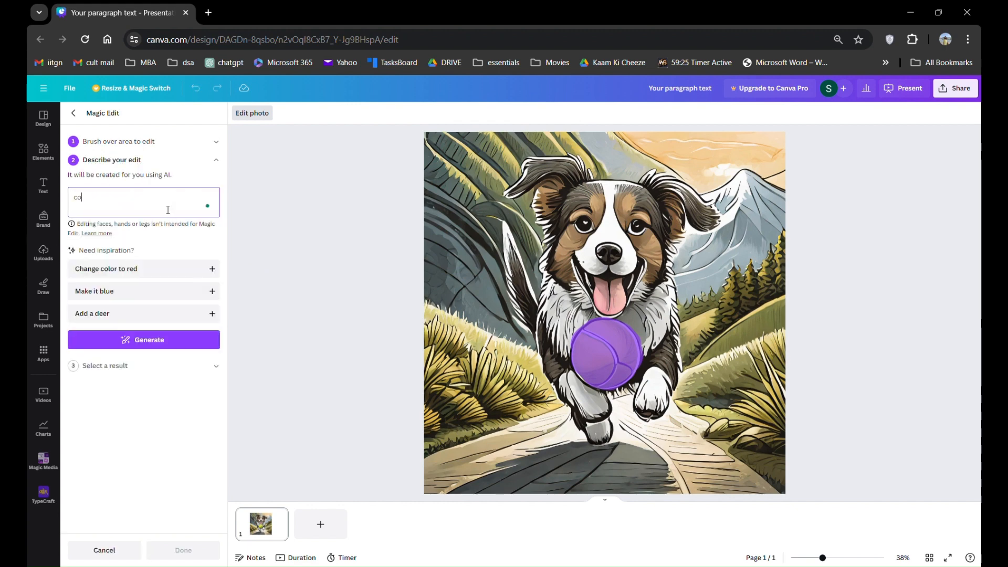
pyautogui.write('nvert thi into a basketbal')
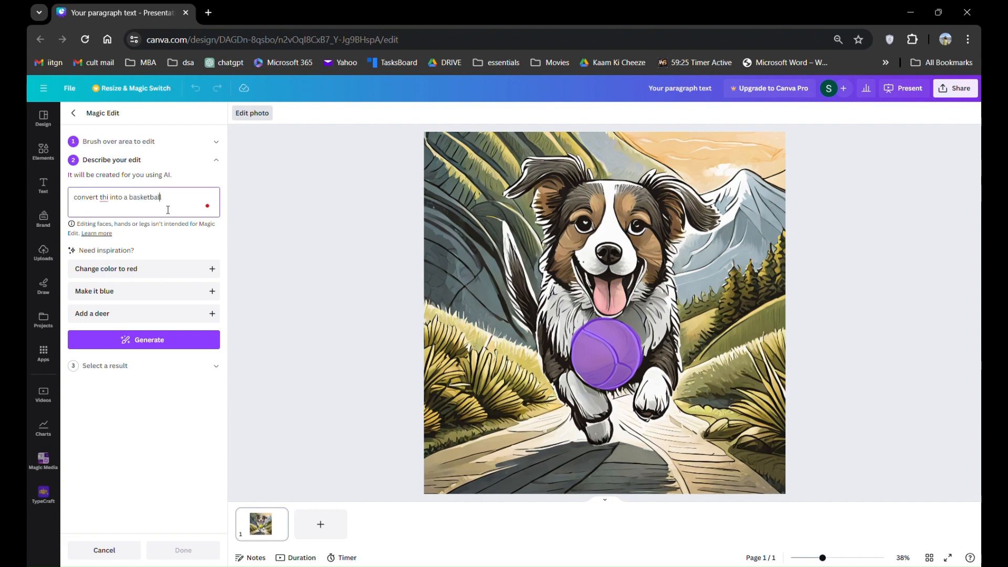
pyautogui.write('l')
pyautogui.press('Left')
pyautogui.press('Left')
pyautogui.press('Left')
pyautogui.press('Left')
pyautogui.press('Left')
pyautogui.press('Left')
pyautogui.press('Left')
pyautogui.press('Left')
pyautogui.press('Left')
pyautogui.press('Left')
pyautogui.write('s')
pyautogui.click(153, 338)
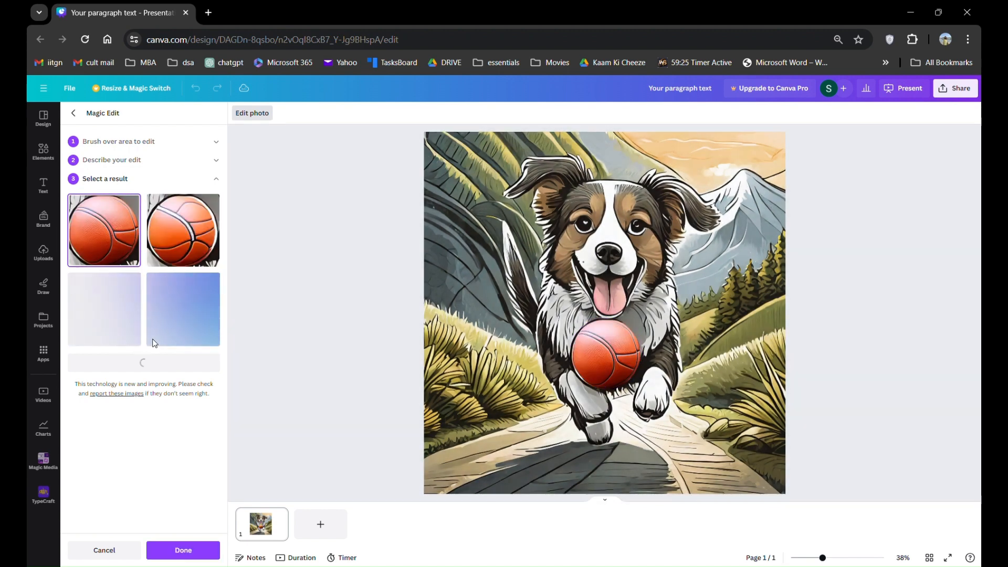
# Compare the generated basketballs and apply the third result to the image.
pyautogui.click(187, 241)
pyautogui.click(137, 313)
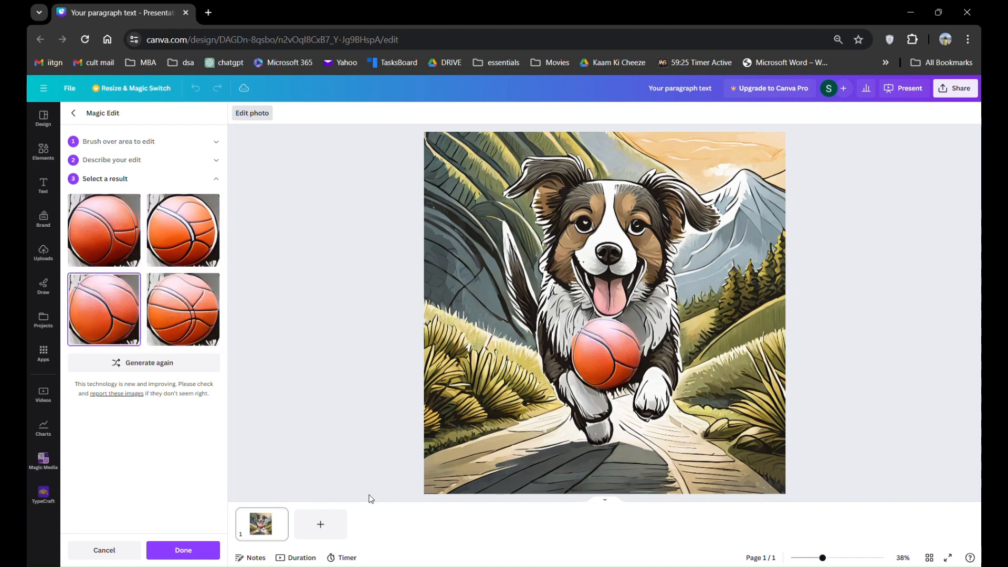
pyautogui.click(183, 550)
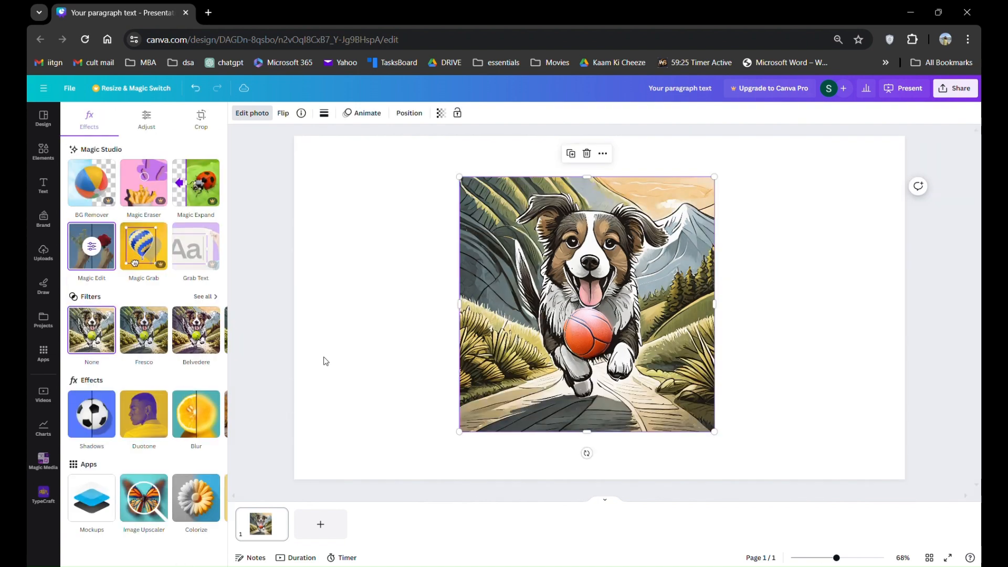
# Try the Rustiq filter from the Vivid set on the photo with its intensity reduced to about 80%.
pyautogui.click(204, 303)
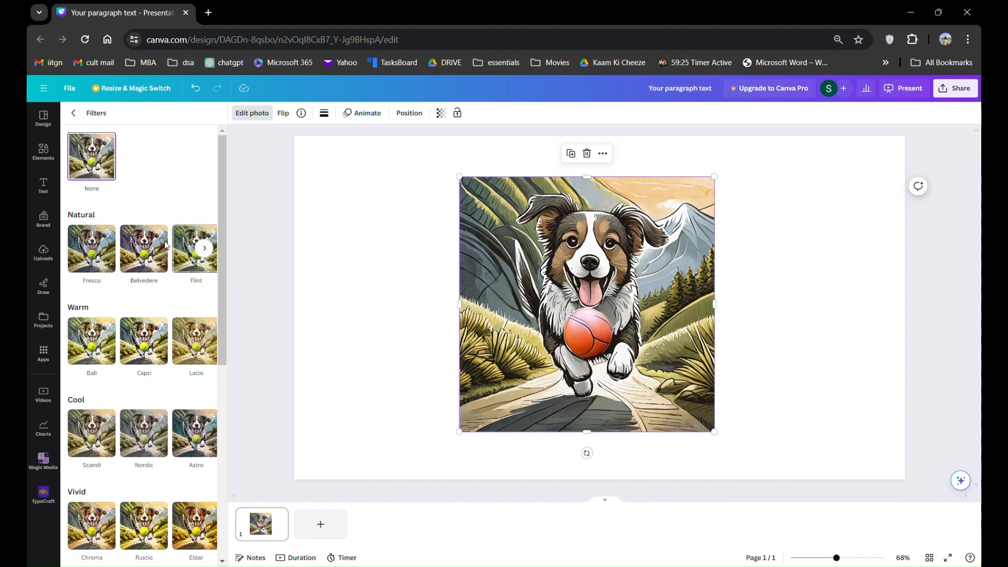
pyautogui.scroll(-1, 142, 420)
pyautogui.scroll(-2, 146, 437)
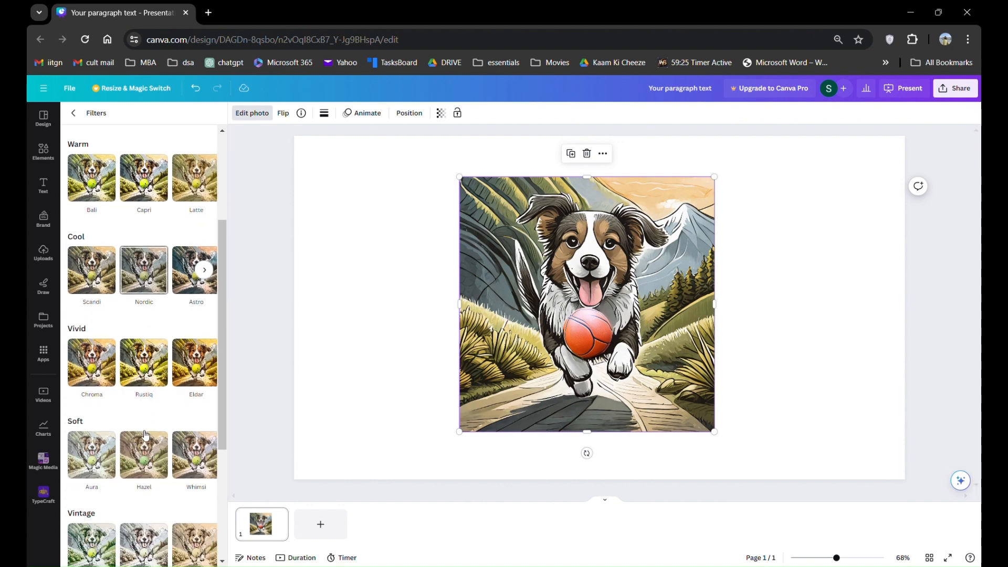
pyautogui.click(152, 350)
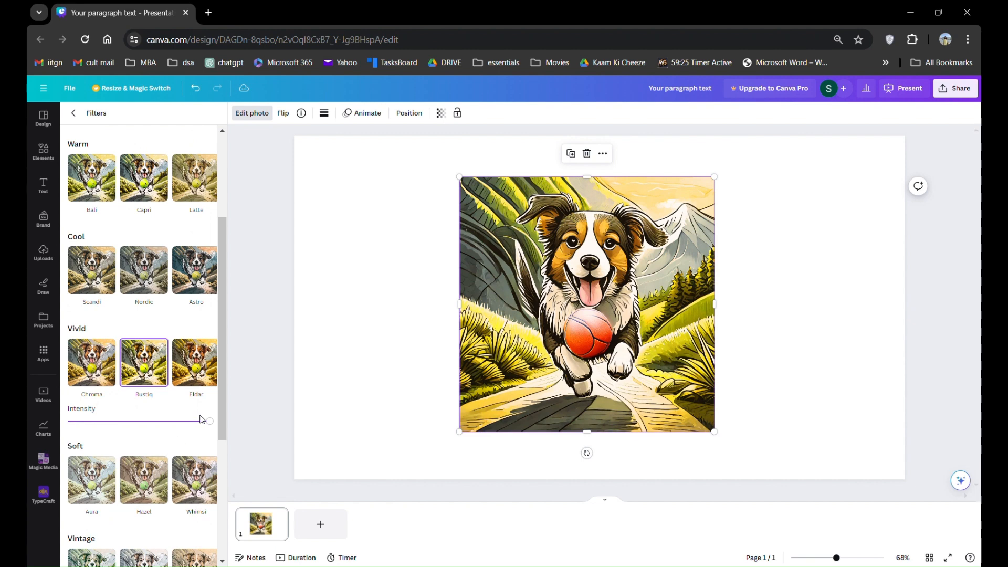
pyautogui.moveTo(213, 424); pyautogui.dragTo(180, 423)
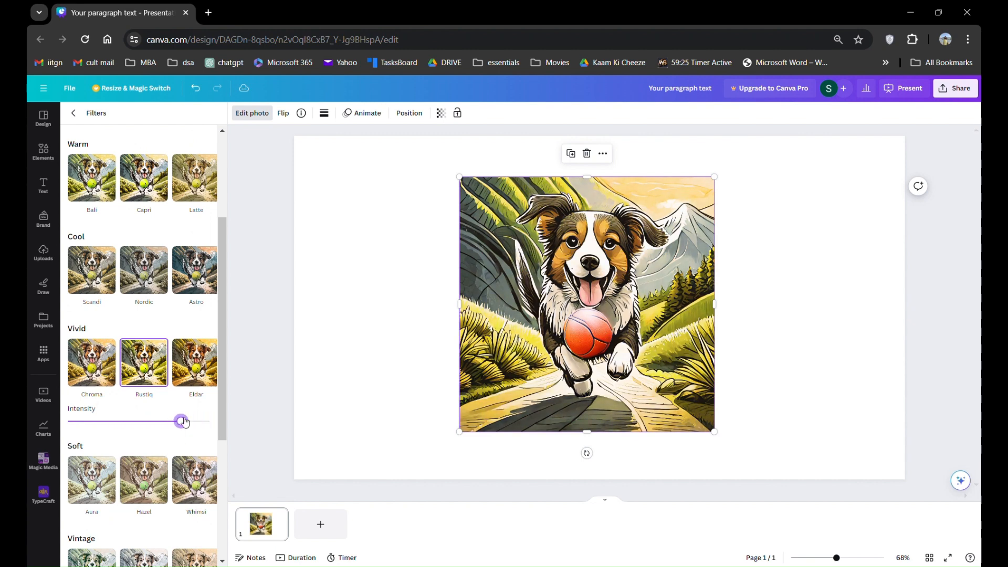
# Try the Classic mono filter and settle on the Vinto vintage filter at a low intensity of about 10%.
pyautogui.scroll(-3, 134, 396)
pyautogui.click(92, 396)
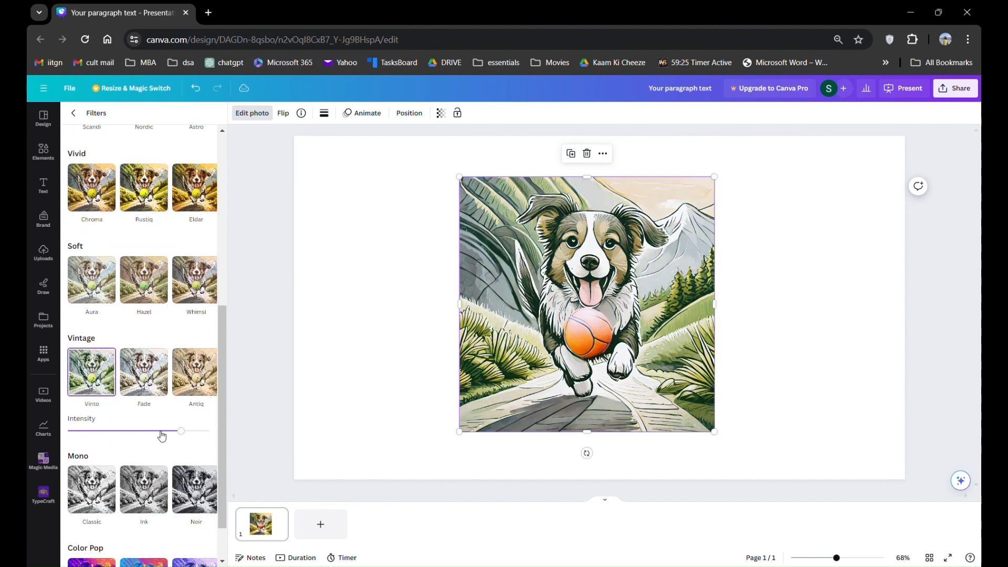
pyautogui.moveTo(171, 434); pyautogui.dragTo(96, 429)
pyautogui.scroll(-1, 98, 419)
pyautogui.click(99, 428)
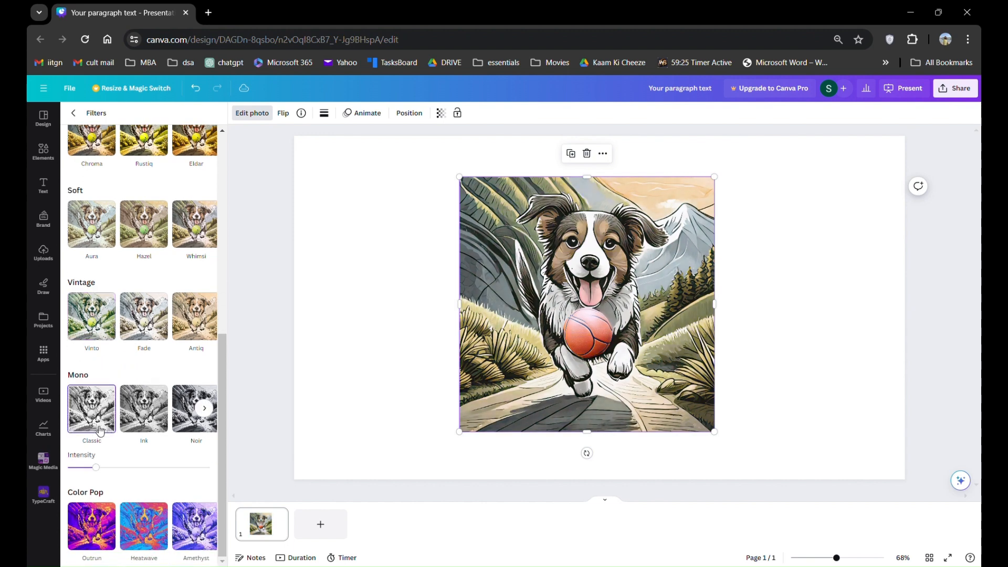
pyautogui.click(99, 325)
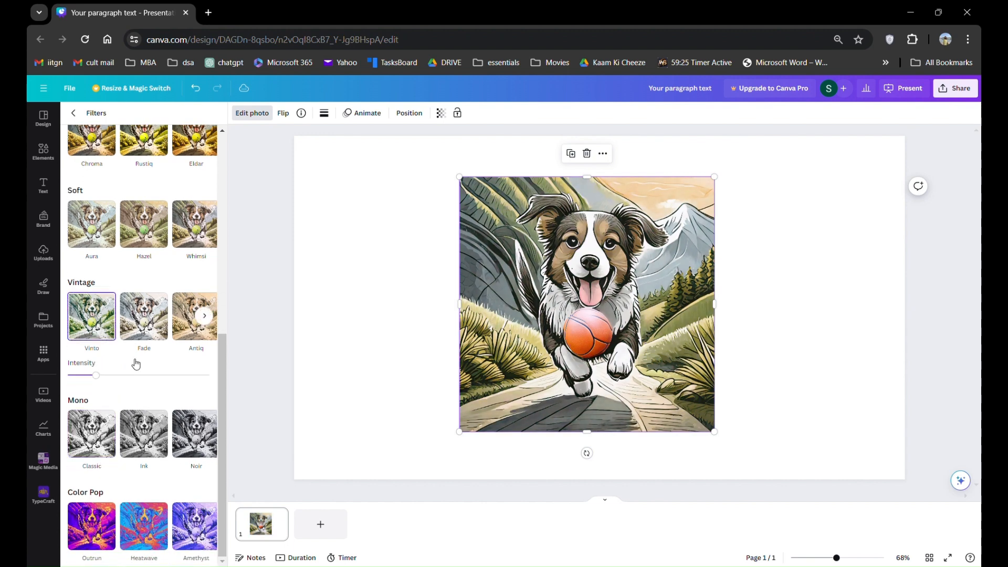
pyautogui.moveTo(93, 376)
pyautogui.mouseDown()
pyautogui.moveTo(106, 376)
pyautogui.moveTo(83, 376)
pyautogui.mouseUp()
pyautogui.click(73, 114)
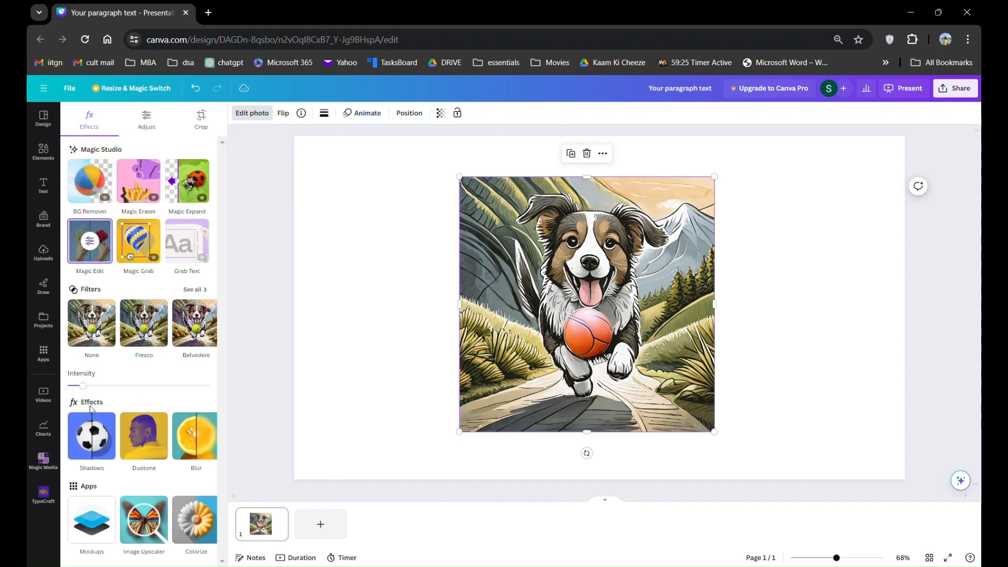
# Try an Outline shadow around the photo with its size set to 40.
pyautogui.click(95, 445)
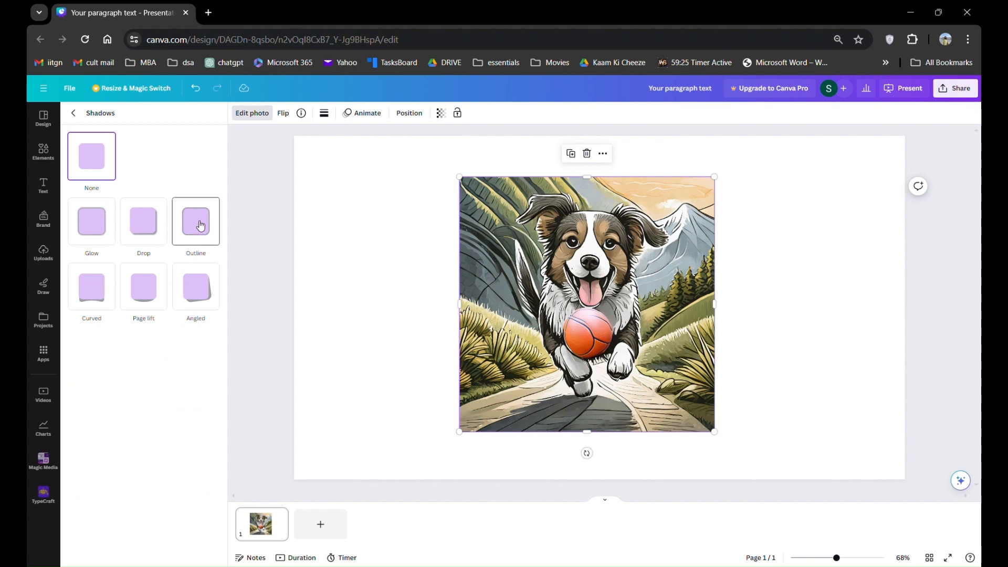
pyautogui.click(201, 226)
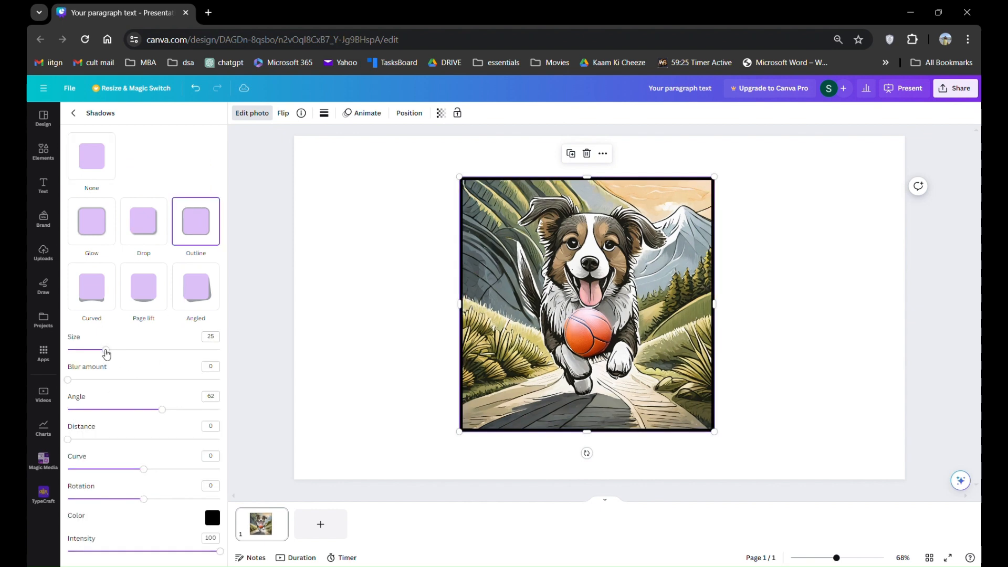
pyautogui.moveTo(106, 351); pyautogui.dragTo(129, 351)
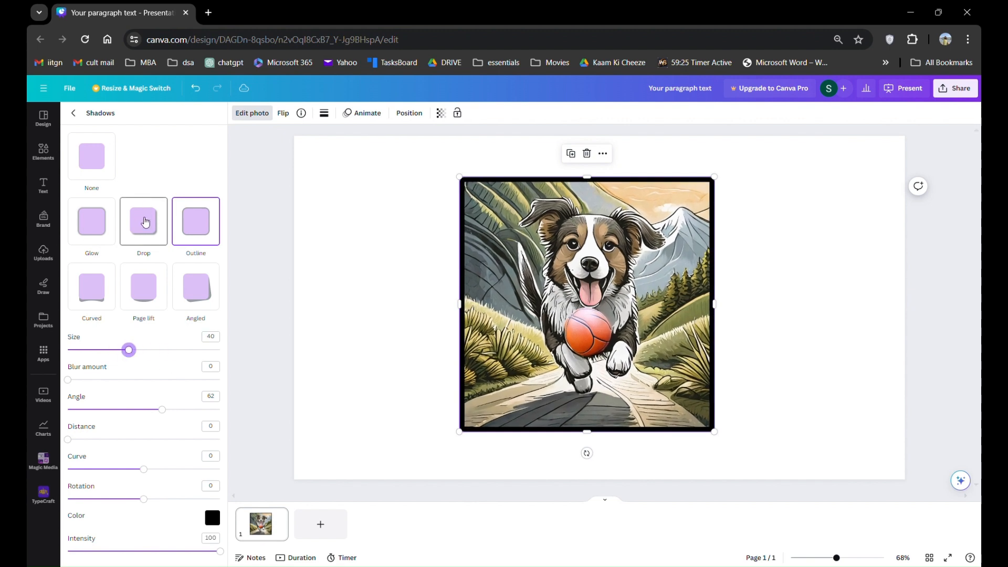
# Give the photo a Drop shadow with size 27, blur amount 52, angle 58 and distance 51.
pyautogui.click(144, 218)
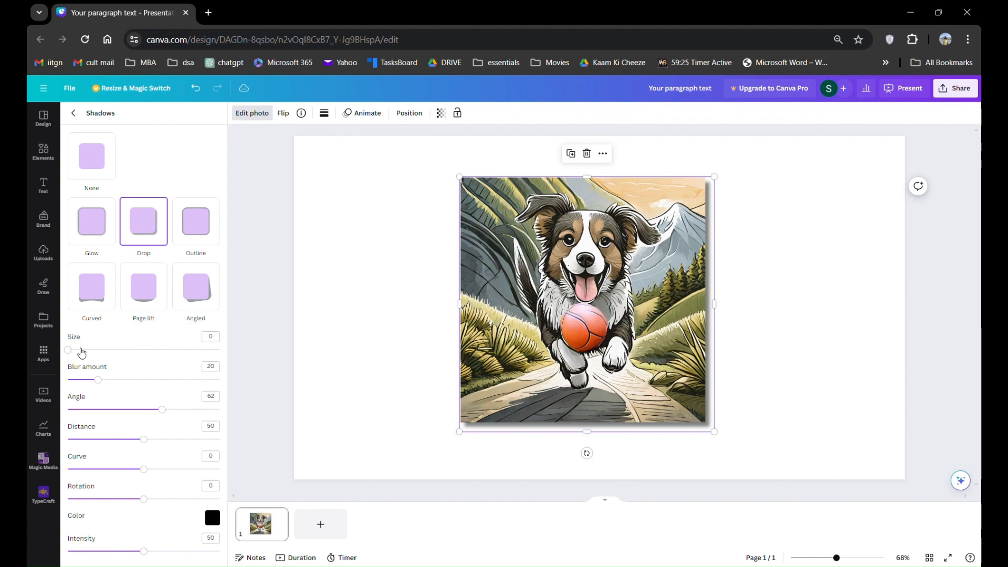
pyautogui.moveTo(82, 350); pyautogui.dragTo(163, 410)
pyautogui.moveTo(142, 444)
pyautogui.mouseDown()
pyautogui.moveTo(103, 438)
pyautogui.moveTo(146, 440)
pyautogui.mouseUp()
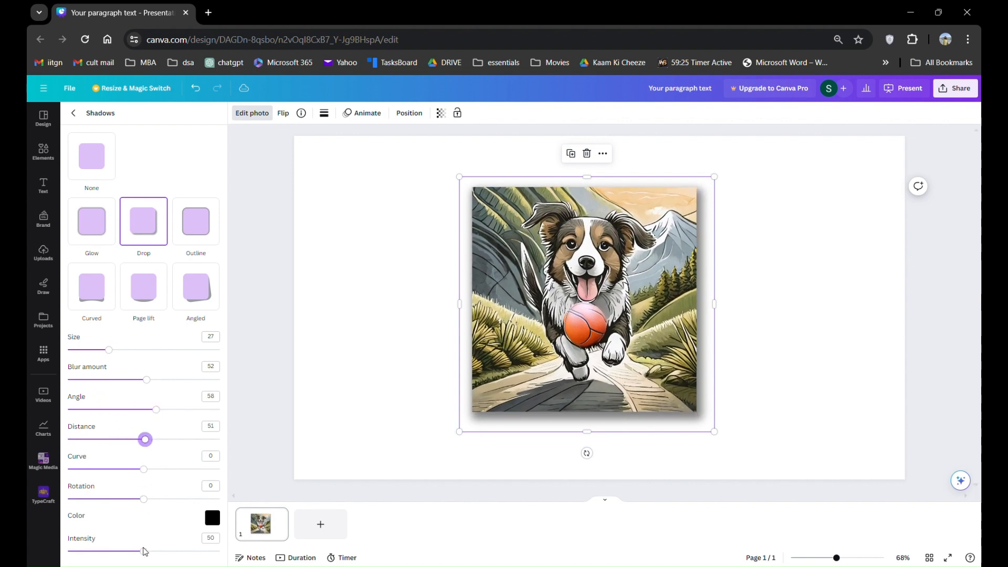
pyautogui.click(73, 113)
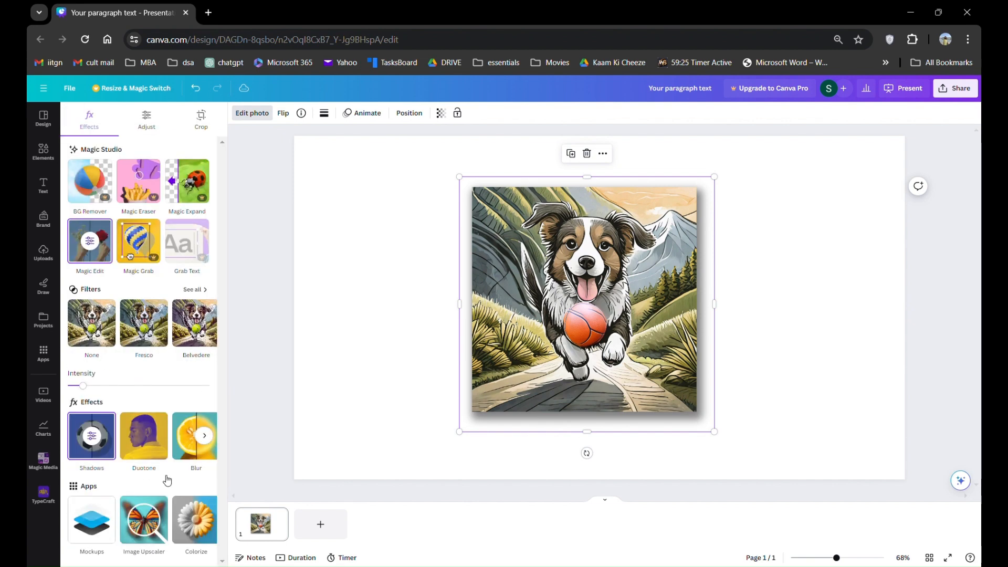
# Apply the Dusk duotone effect to the dog photo.
pyautogui.click(145, 441)
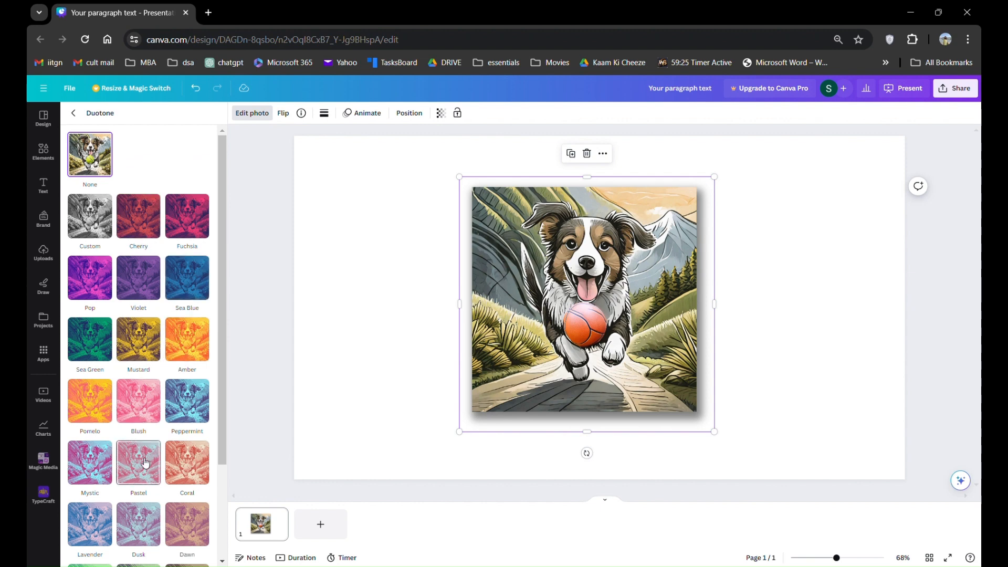
pyautogui.scroll(-2, 146, 463)
pyautogui.click(144, 410)
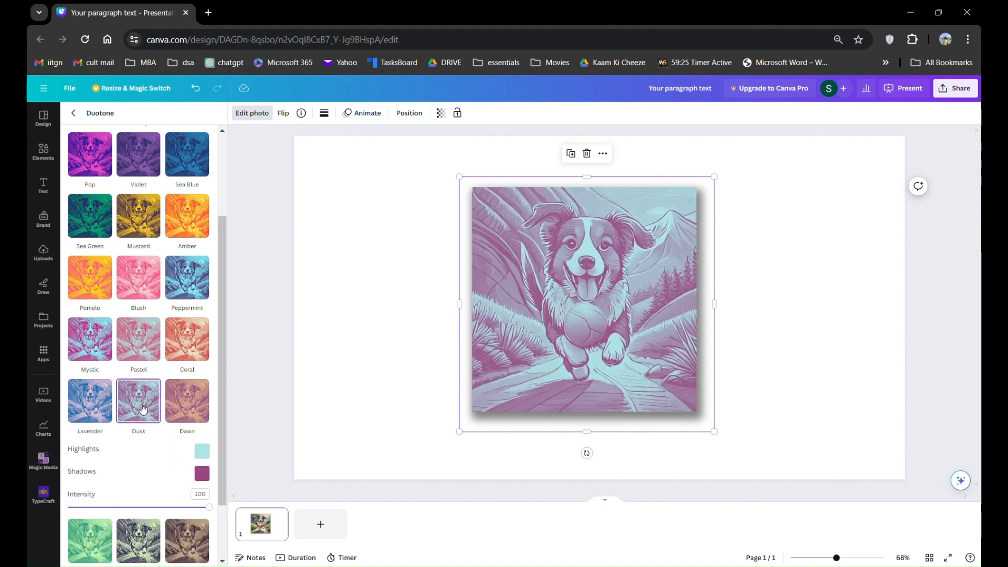
# Change the Dusk duotone's highlights colour to a bright, saturated green.
pyautogui.click(203, 452)
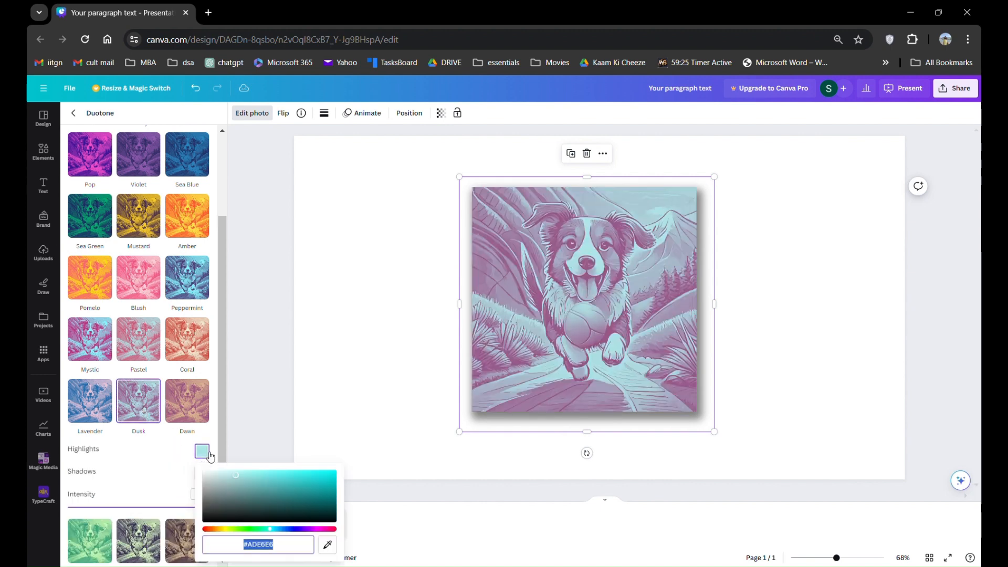
pyautogui.moveTo(271, 534); pyautogui.dragTo(247, 529)
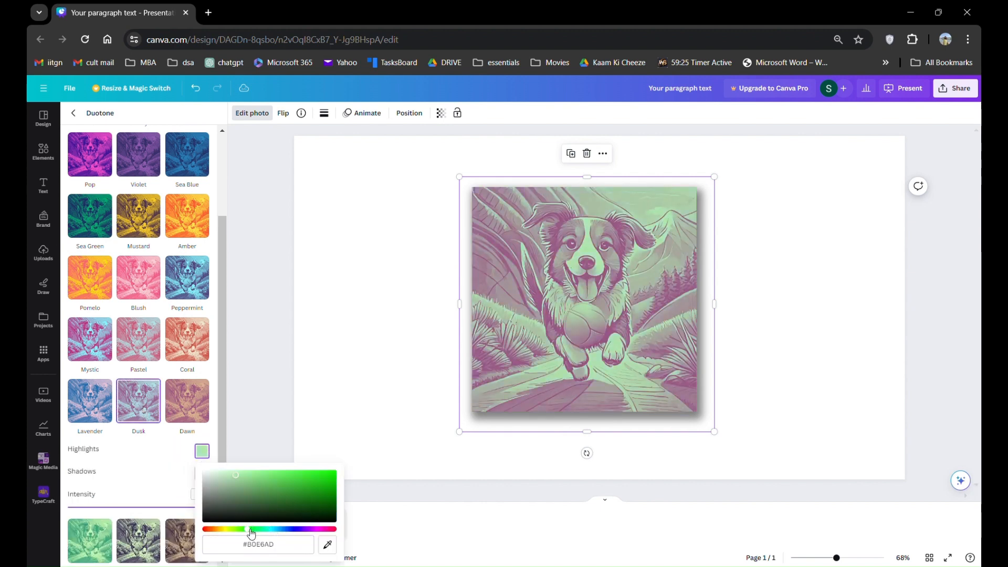
pyautogui.moveTo(279, 484); pyautogui.dragTo(265, 474)
pyautogui.click(158, 455)
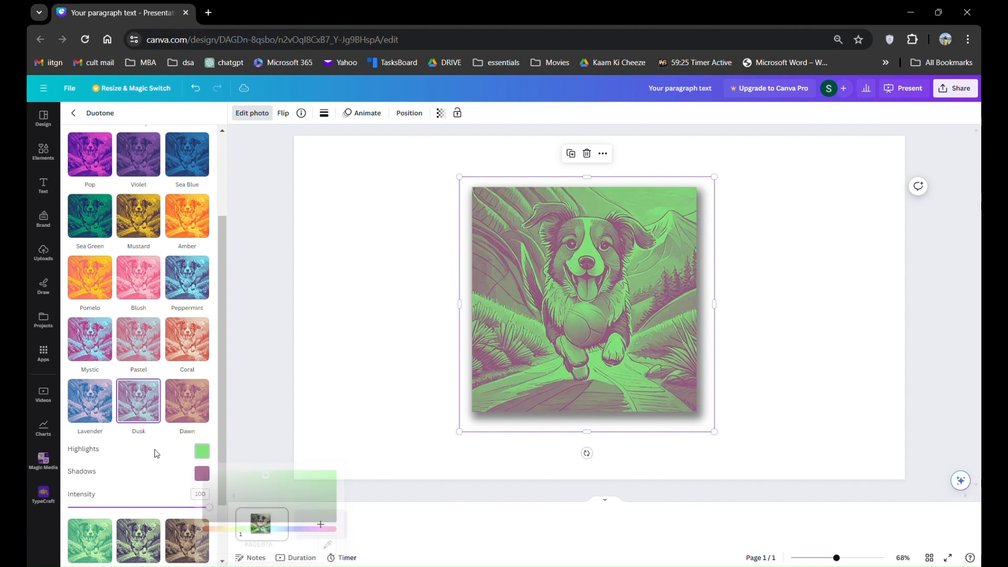
# Lower the intensity of the photo's Dusk duotone effect to 59.
pyautogui.moveTo(208, 513); pyautogui.dragTo(145, 507)
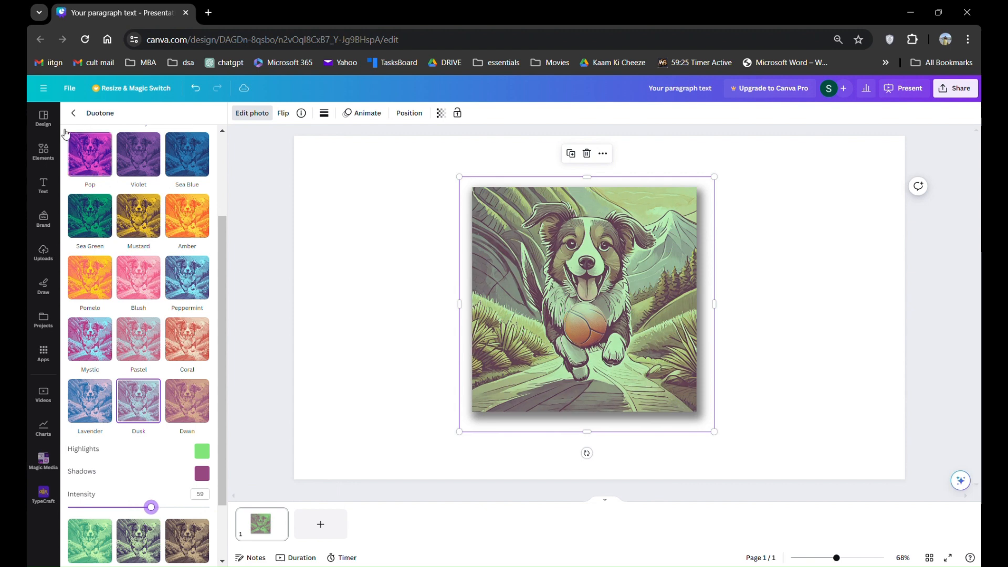
pyautogui.click(74, 113)
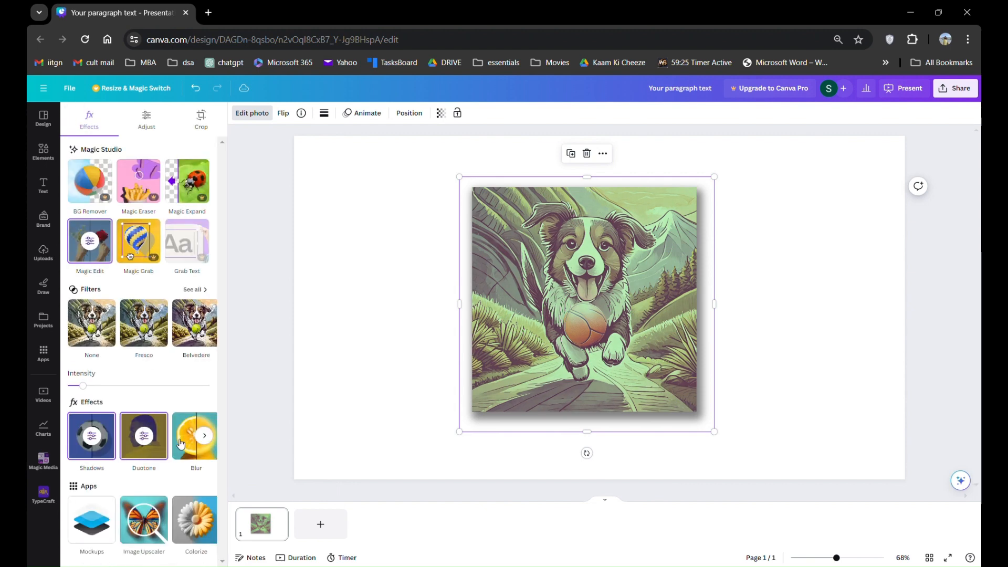
# Try brushing blur onto the hills behind the dog with brush size 25 and intensity 25, and undo it.
pyautogui.click(204, 436)
pyautogui.click(108, 446)
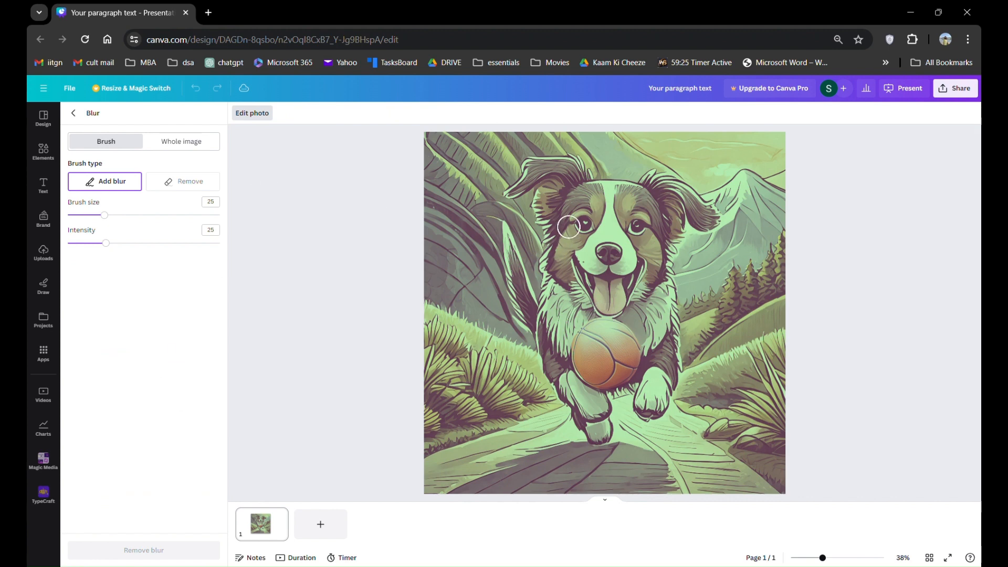
pyautogui.moveTo(465, 193)
pyautogui.mouseDown()
pyautogui.moveTo(478, 160)
pyautogui.moveTo(441, 174)
pyautogui.moveTo(438, 199)
pyautogui.moveTo(435, 150)
pyautogui.moveTo(475, 121)
pyautogui.moveTo(474, 134)
pyautogui.moveTo(494, 141)
pyautogui.moveTo(457, 181)
pyautogui.moveTo(519, 148)
pyautogui.moveTo(467, 195)
pyautogui.moveTo(483, 169)
pyautogui.moveTo(454, 208)
pyautogui.moveTo(447, 131)
pyautogui.moveTo(431, 137)
pyautogui.moveTo(435, 172)
pyautogui.moveTo(454, 131)
pyautogui.moveTo(563, 138)
pyautogui.moveTo(508, 145)
pyautogui.moveTo(554, 145)
pyautogui.mouseUp()
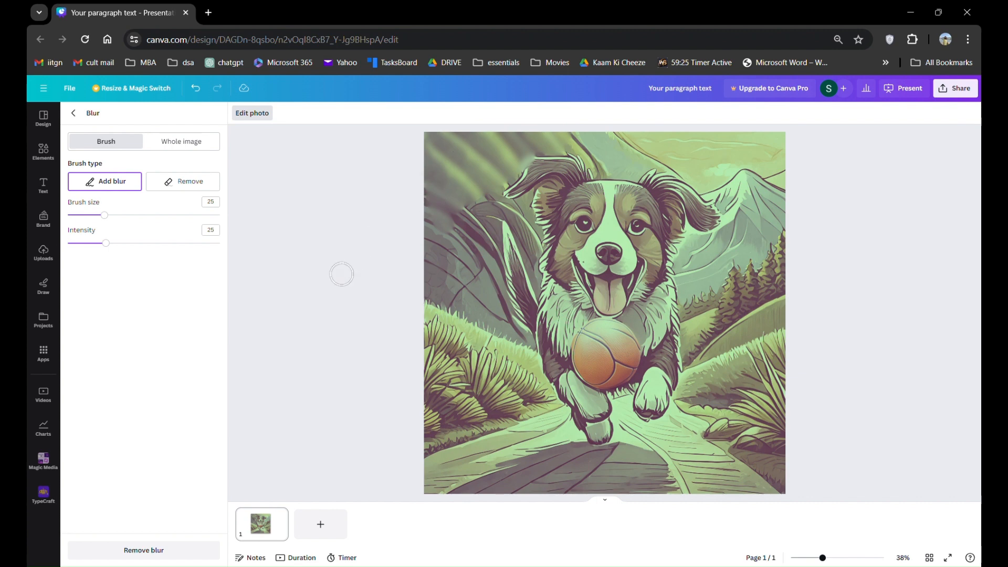
pyautogui.click(73, 113)
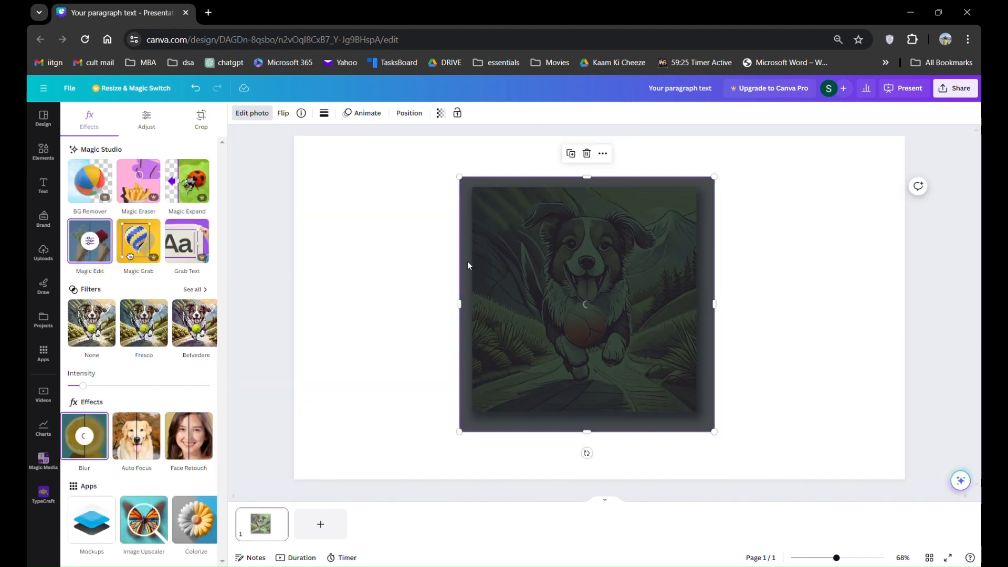
pyautogui.rightClick(468, 265)
pyautogui.click(431, 275)
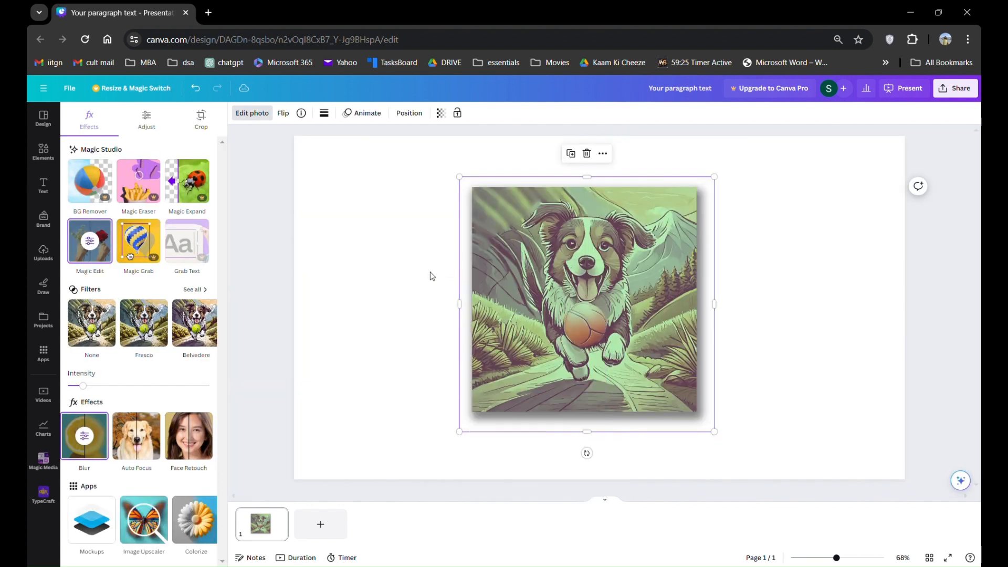
pyautogui.hotkey('ctrl', 'z')
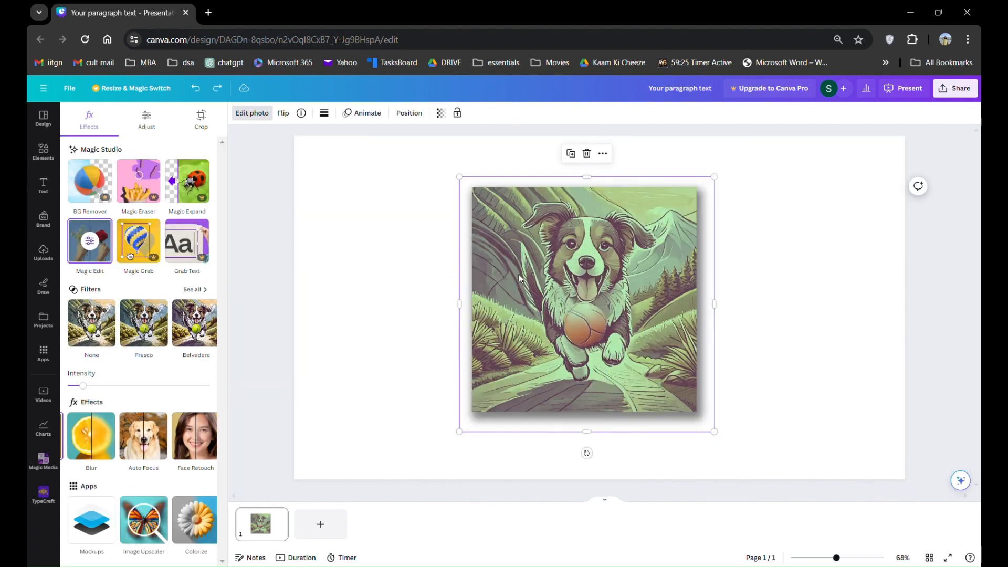
# Apply the Auto Focus effect with a slightly reduced blur intensity, and add Face Retouch with skin smoothing at 25.
pyautogui.click(138, 445)
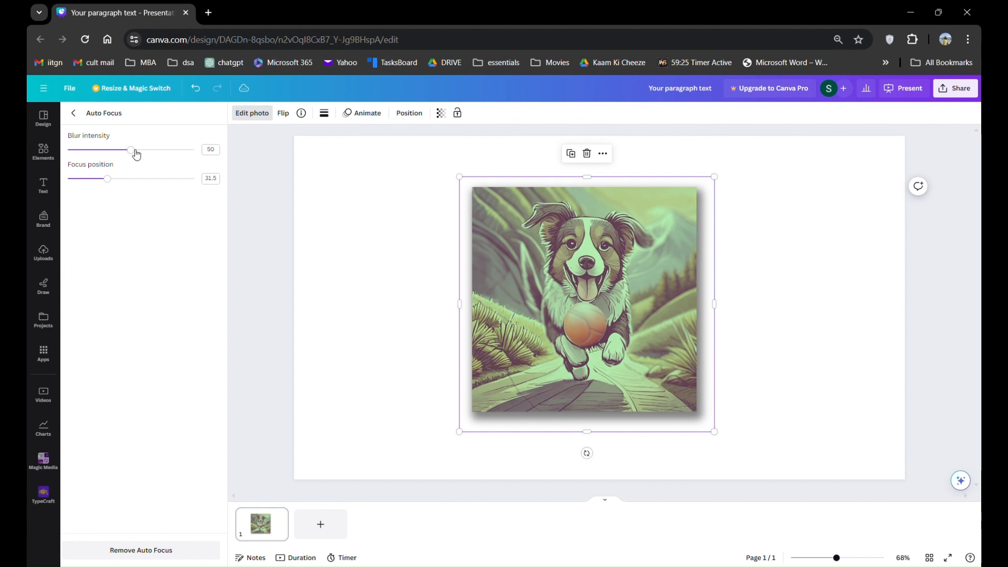
pyautogui.moveTo(137, 154)
pyautogui.mouseDown()
pyautogui.moveTo(180, 154)
pyautogui.moveTo(119, 155)
pyautogui.moveTo(181, 157)
pyautogui.moveTo(126, 152)
pyautogui.mouseUp()
pyautogui.click(74, 113)
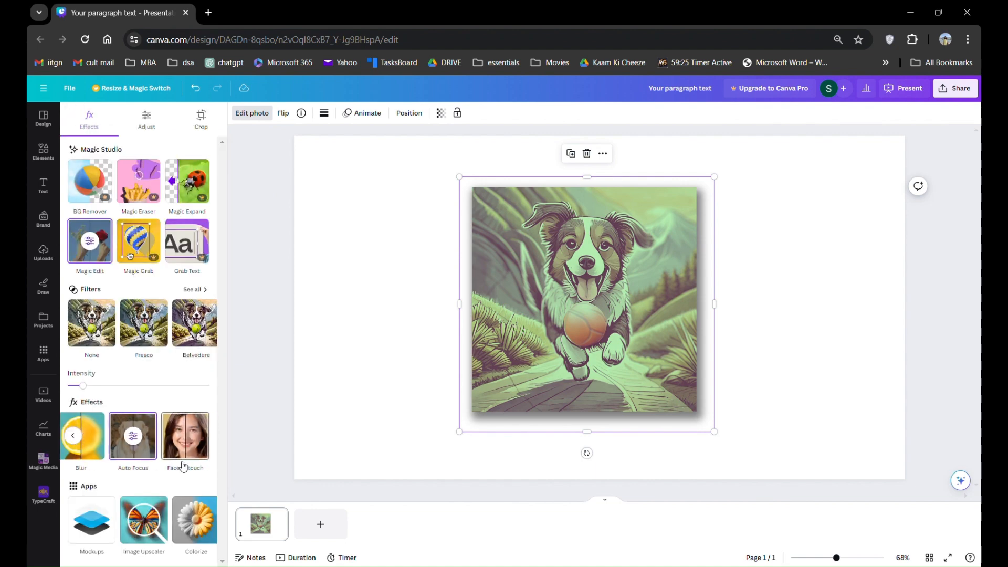
pyautogui.click(189, 427)
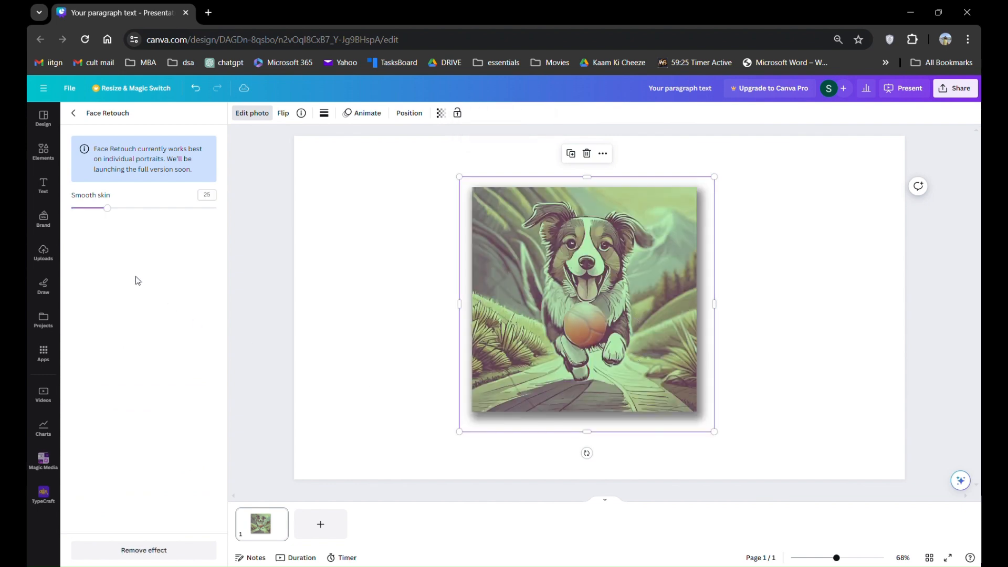
pyautogui.click(76, 114)
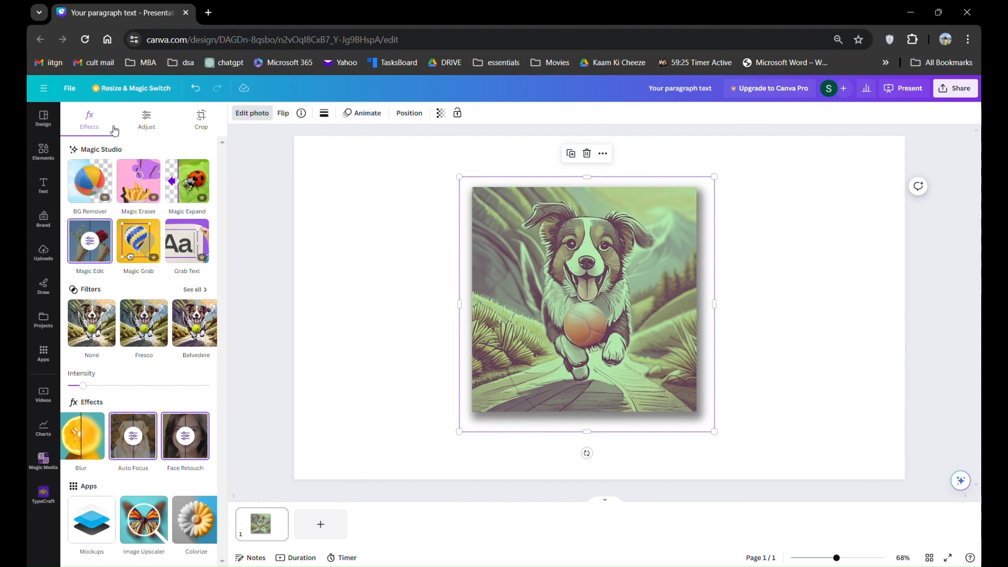
# Adjust the whole photo's light by setting its highlights to -60.
pyautogui.click(145, 120)
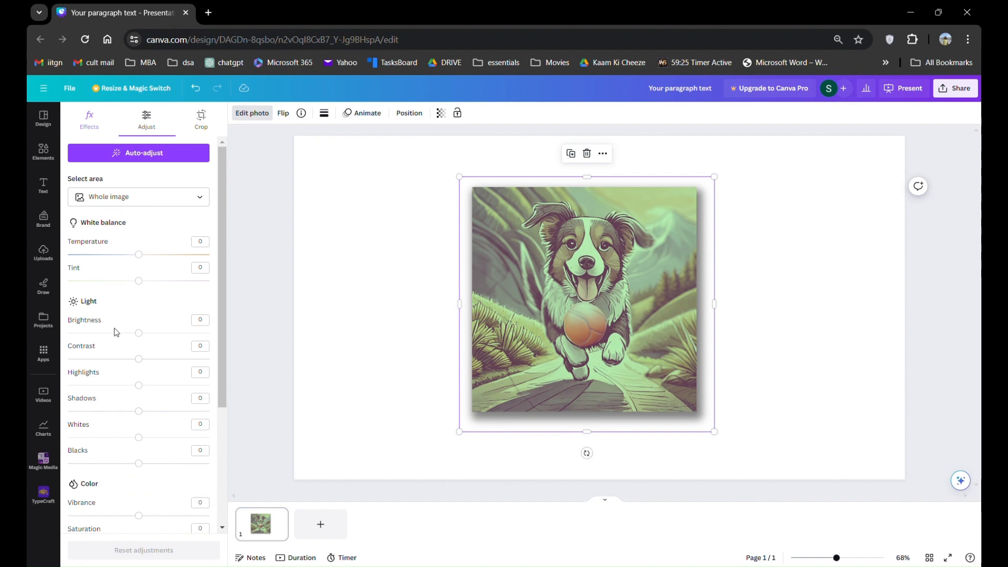
pyautogui.scroll(-3, 116, 332)
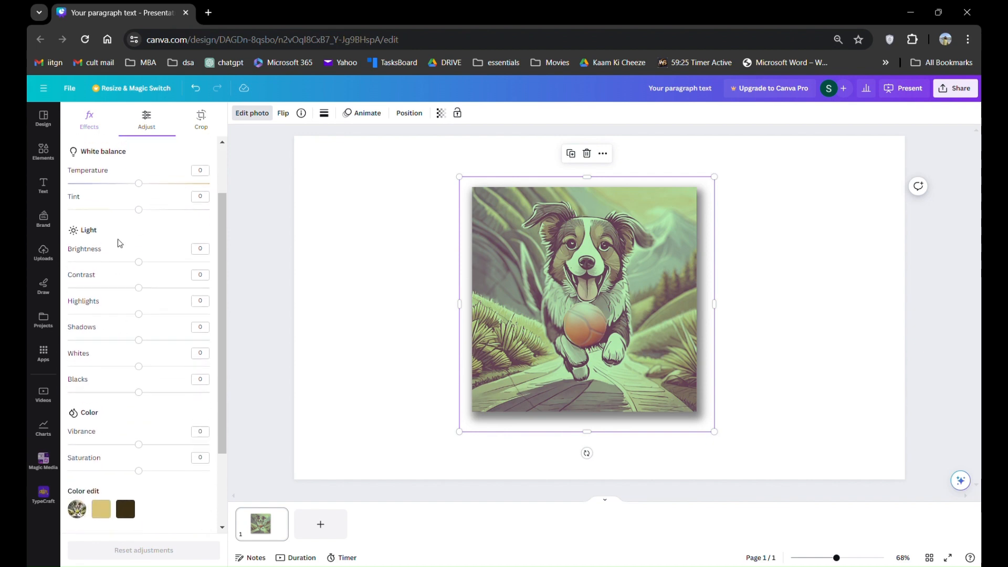
pyautogui.scroll(1, 118, 240)
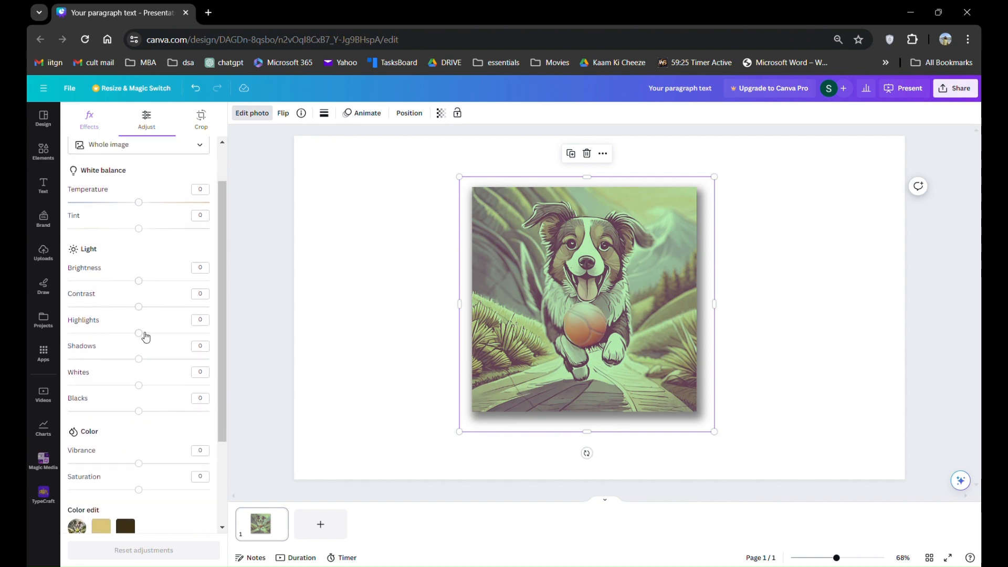
pyautogui.moveTo(144, 337); pyautogui.dragTo(96, 338)
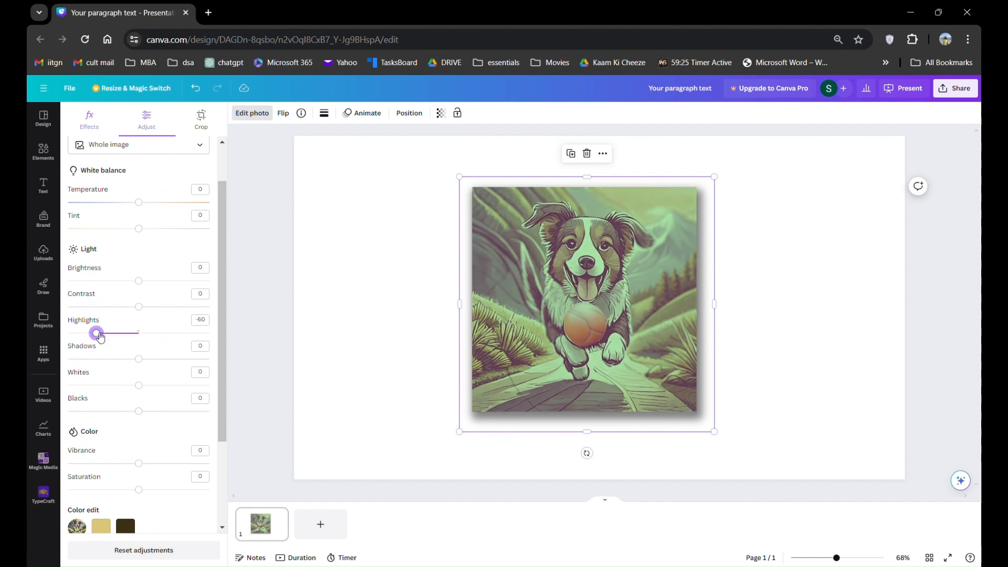
pyautogui.scroll(-3, 150, 438)
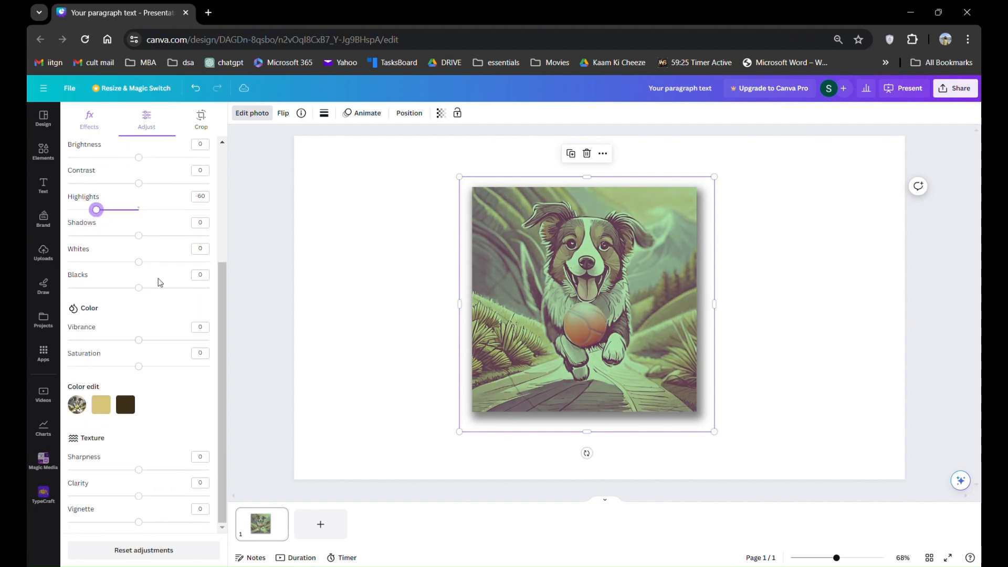
# Try cropping the photo to a 16:9 ratio with the image moved down in the frame and rotated by -1.
pyautogui.click(204, 124)
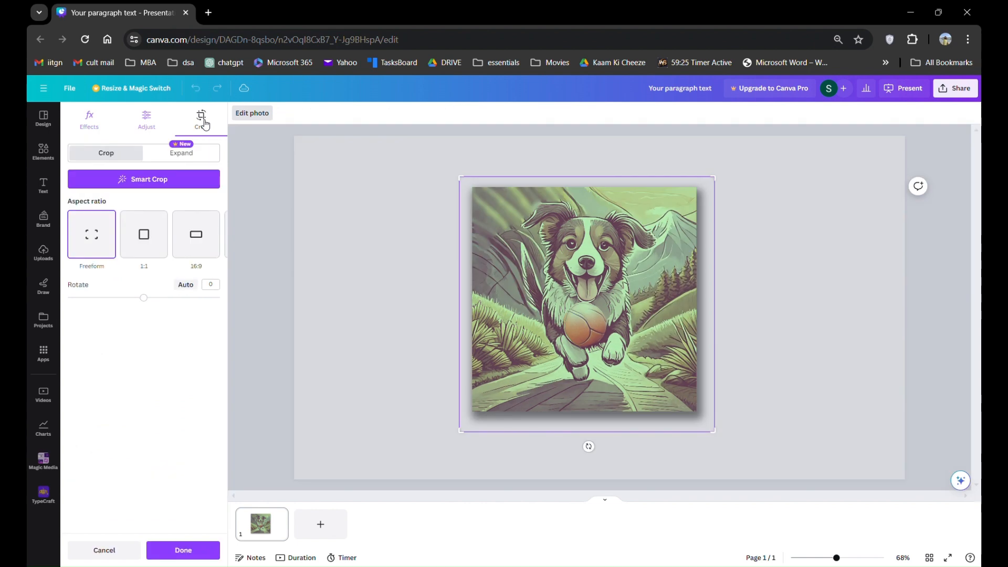
pyautogui.click(143, 237)
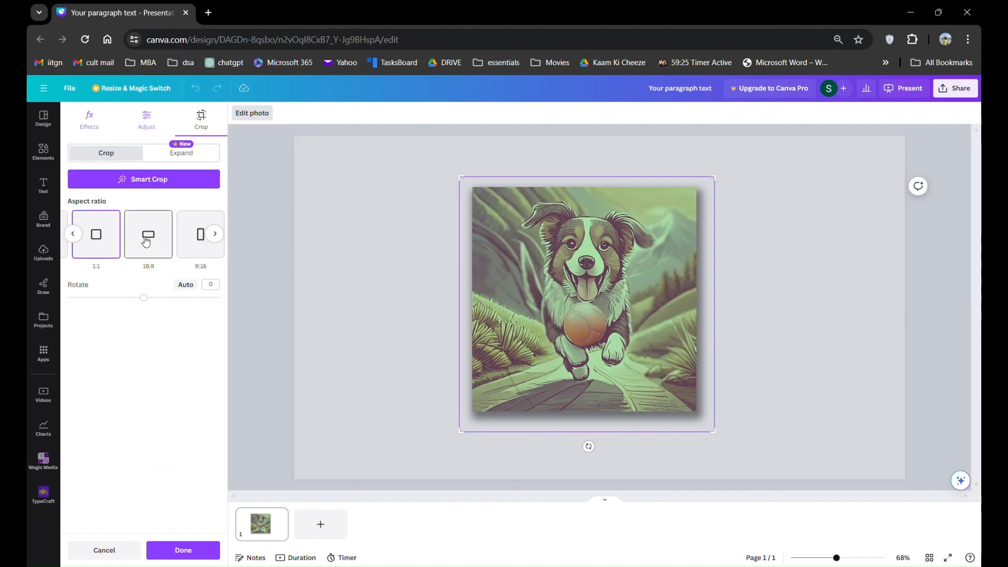
pyautogui.click(146, 241)
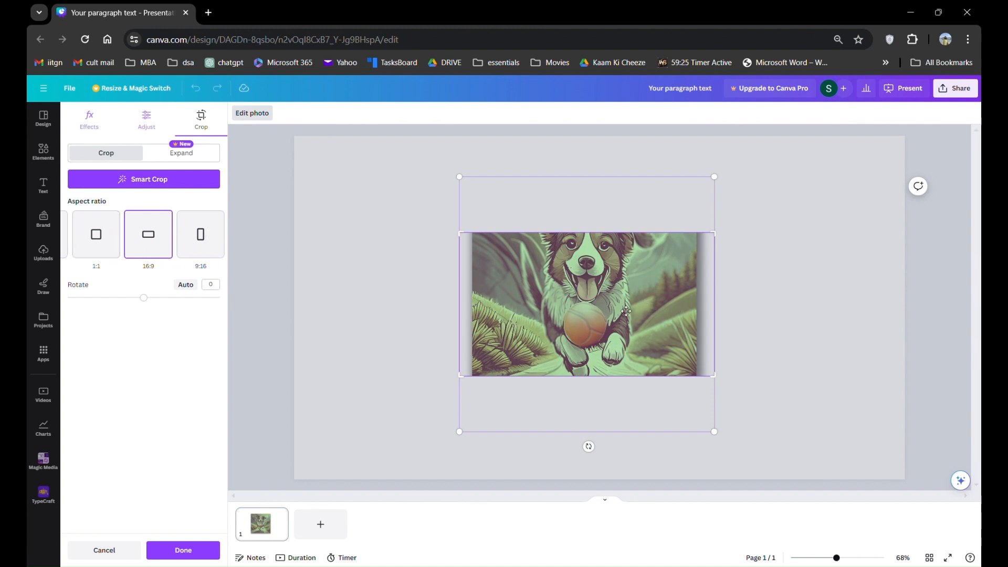
pyautogui.moveTo(627, 312); pyautogui.dragTo(655, 399)
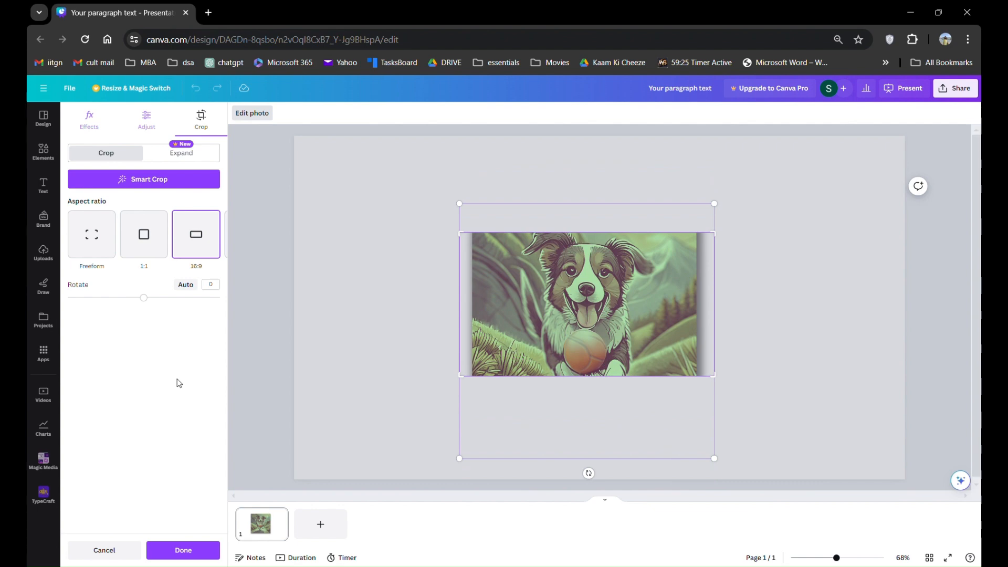
pyautogui.moveTo(143, 298)
pyautogui.mouseDown()
pyautogui.moveTo(179, 306)
pyautogui.moveTo(138, 298)
pyautogui.moveTo(149, 298)
pyautogui.mouseUp()
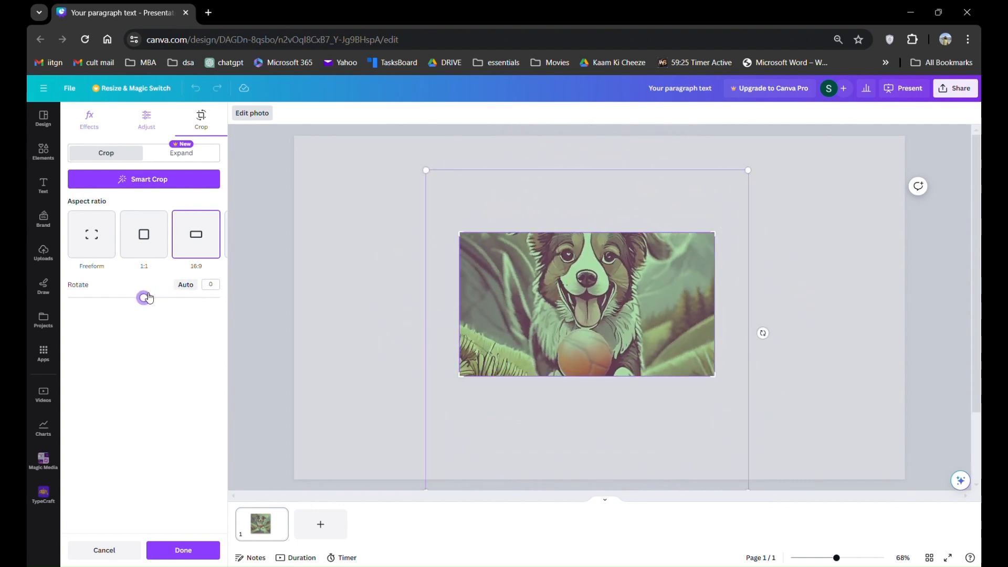
pyautogui.click(200, 177)
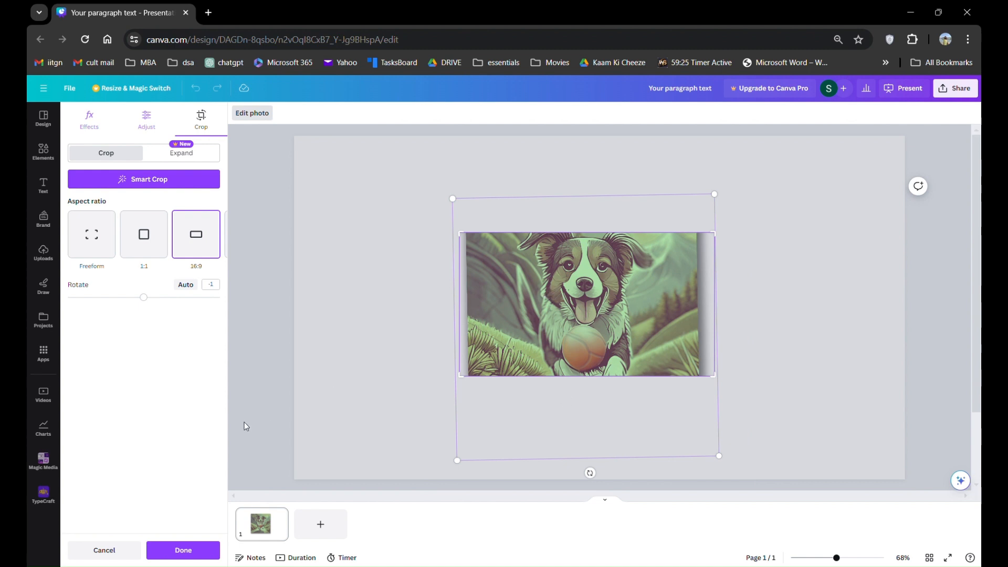
pyautogui.click(105, 549)
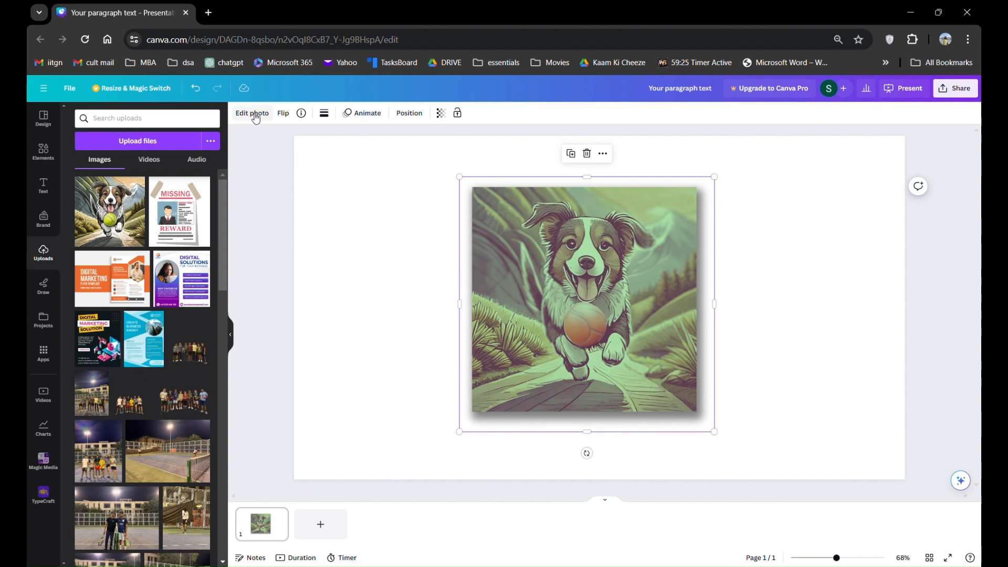
# Crop the photo in Freeform to a landscape frame around the dog's head, cutting off the shadow margins and the legs.
pyautogui.click(252, 112)
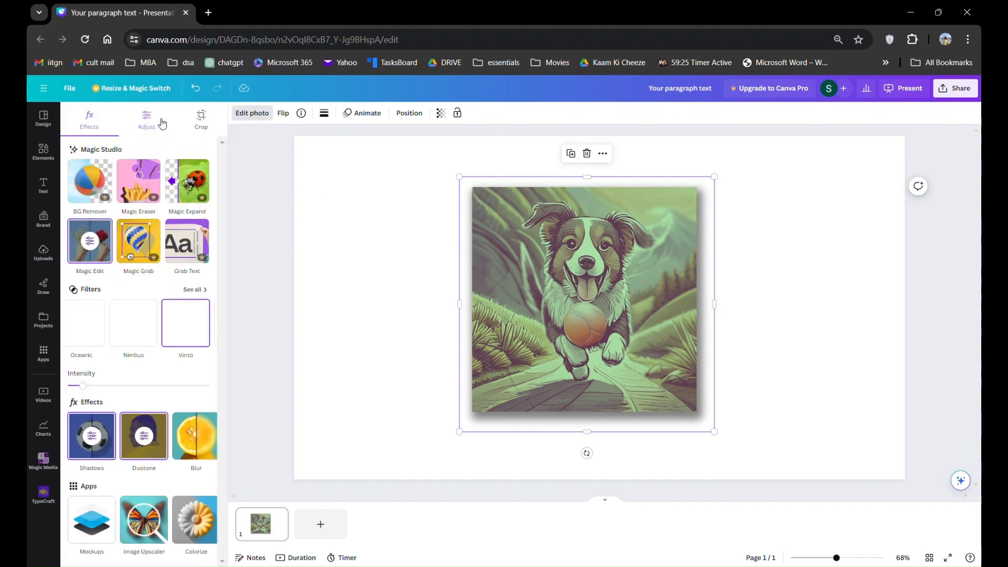
pyautogui.click(162, 121)
pyautogui.click(200, 121)
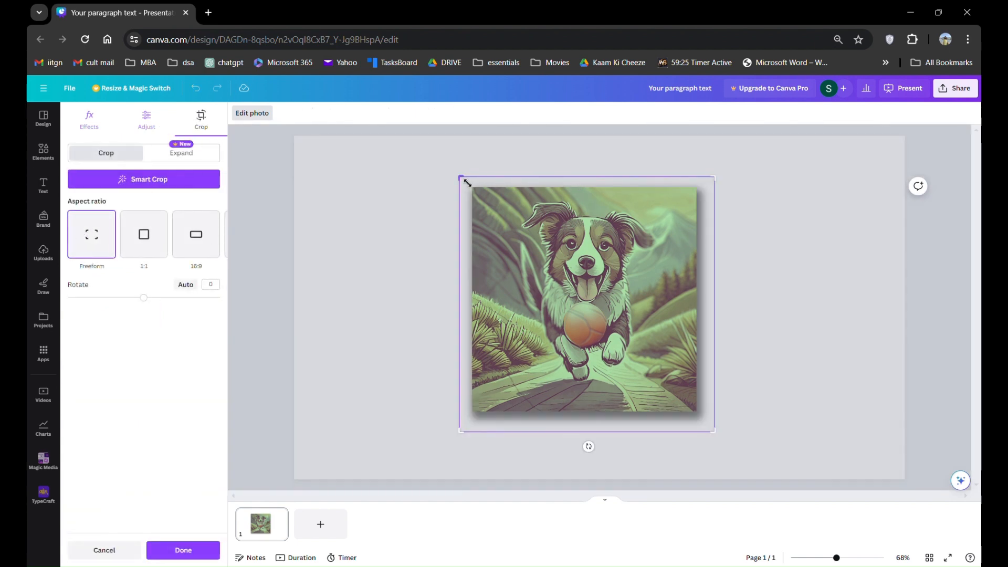
pyautogui.moveTo(468, 186)
pyautogui.mouseDown()
pyautogui.moveTo(514, 226)
pyautogui.moveTo(475, 213)
pyautogui.moveTo(501, 205)
pyautogui.moveTo(479, 202)
pyautogui.mouseUp()
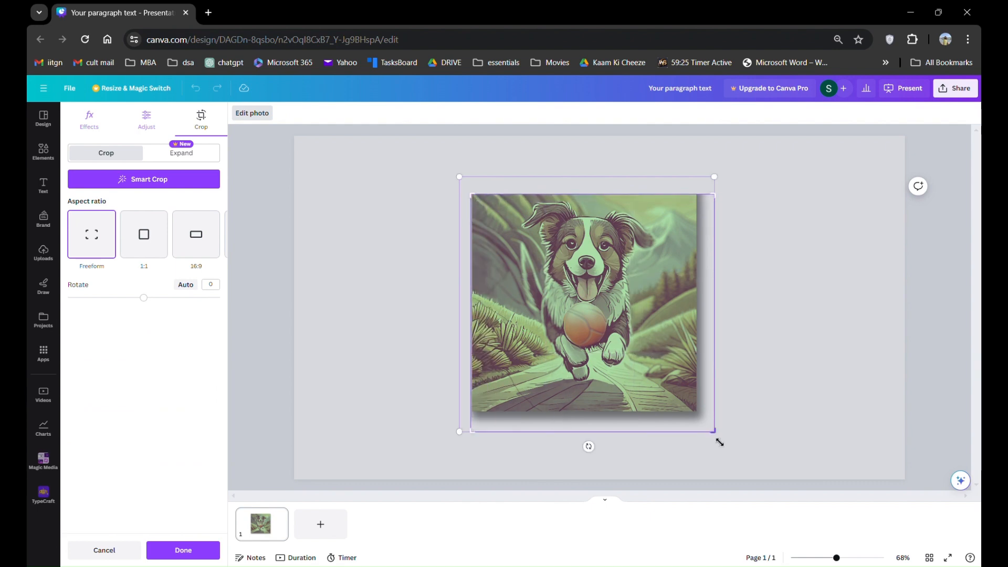
pyautogui.moveTo(716, 439); pyautogui.dragTo(680, 340)
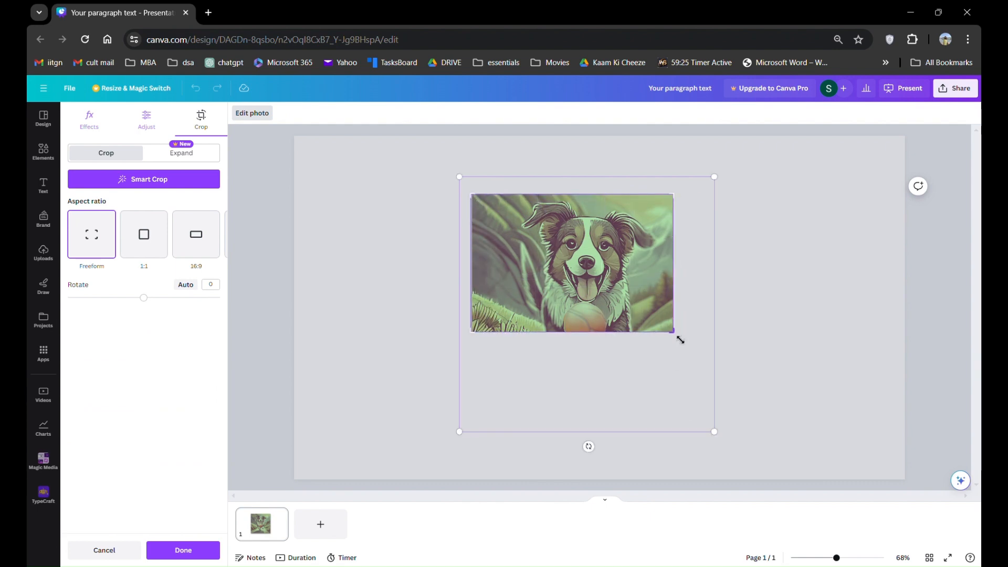
pyautogui.click(183, 551)
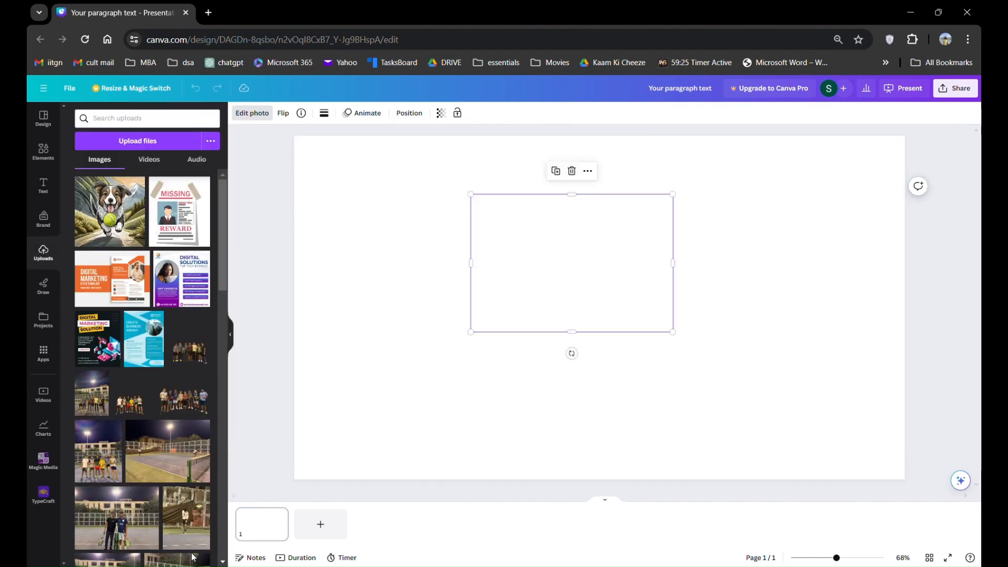
# Try flipping the cropped photo horizontally and vertically, flip it back both ways, and deselect it.
pyautogui.click(290, 116)
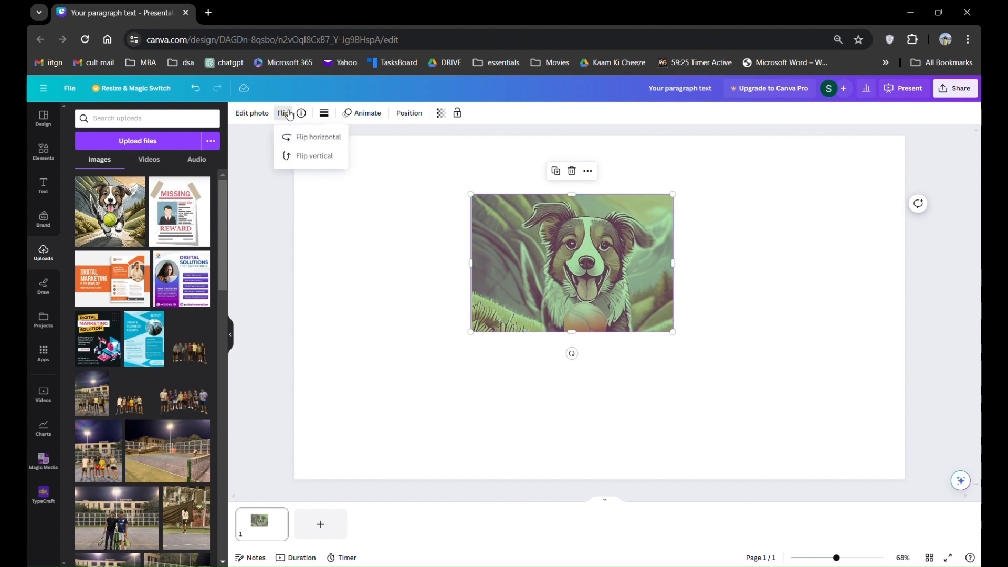
pyautogui.click(333, 139)
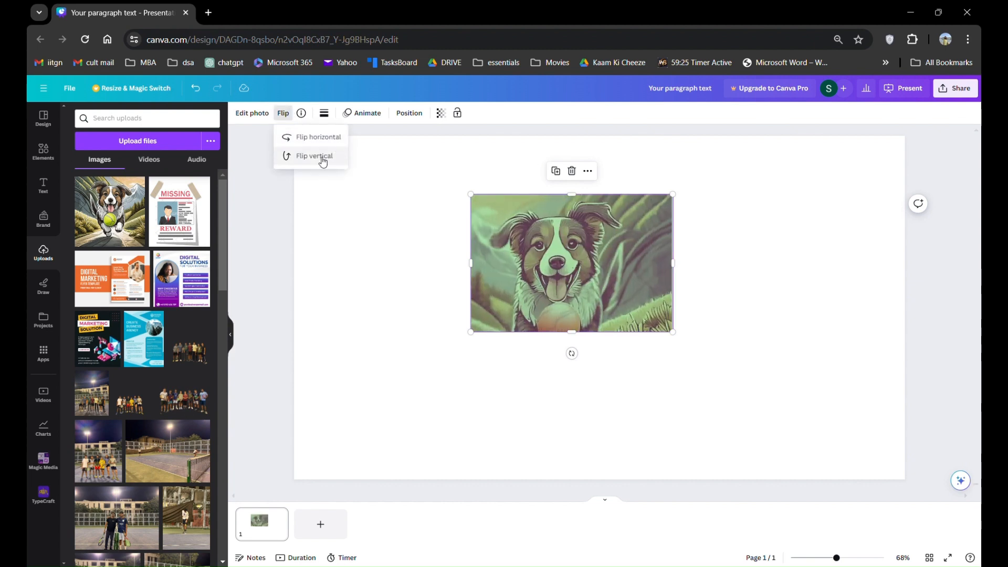
pyautogui.click(323, 157)
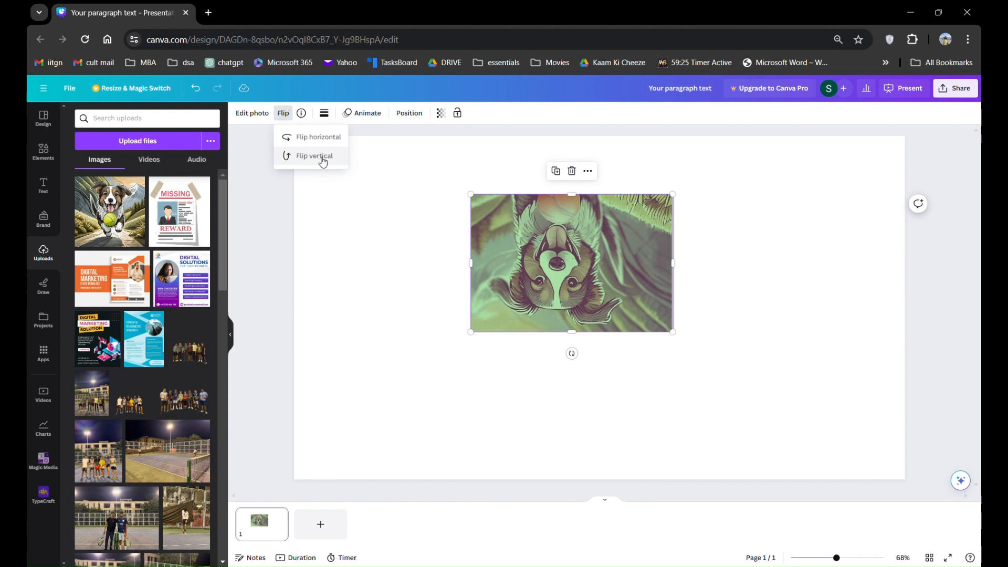
pyautogui.click(323, 157)
pyautogui.click(330, 139)
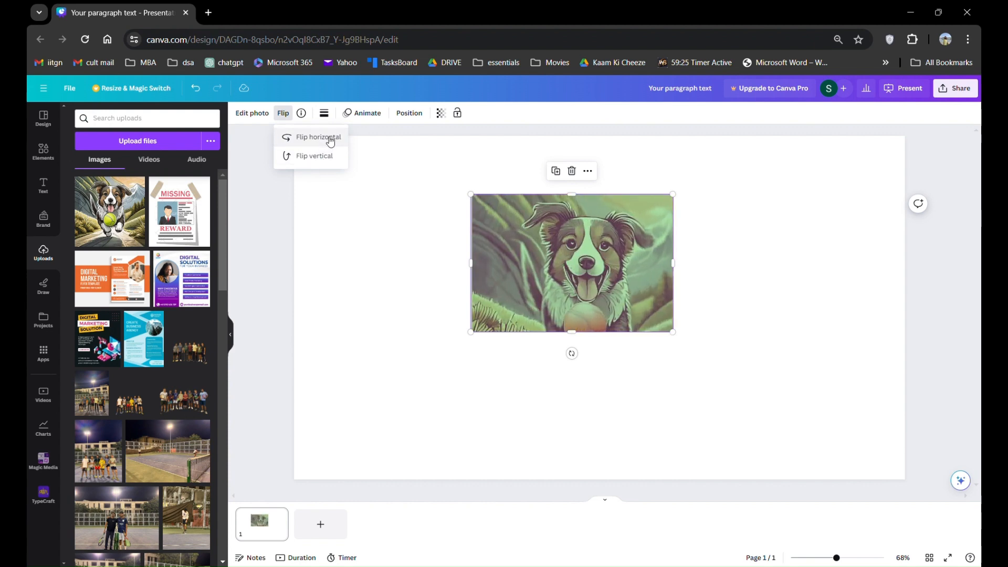
pyautogui.click(333, 198)
pyautogui.click(332, 198)
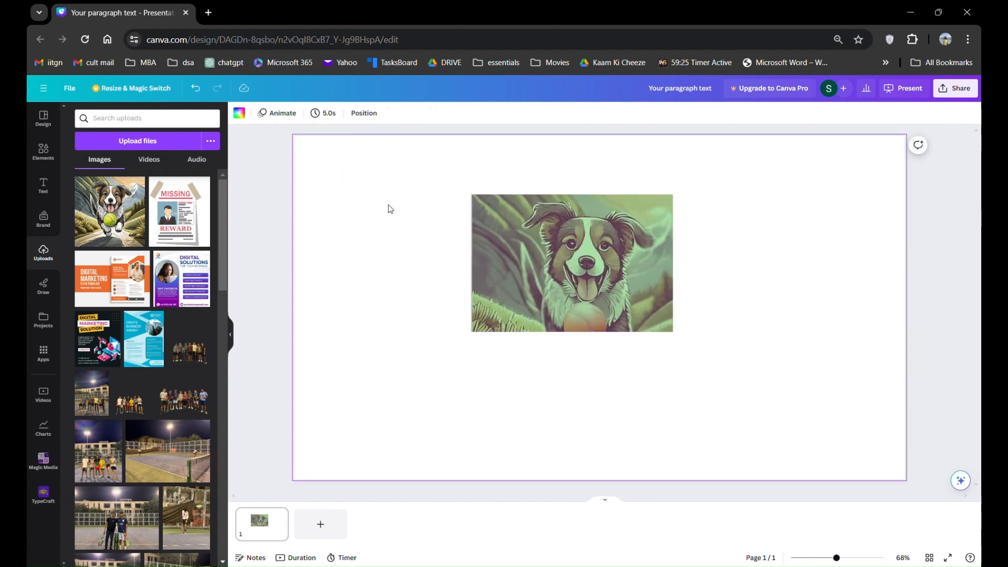
# Give the cropped photo a solid black border with weight 4 and corner rounding 9.
pyautogui.click(541, 253)
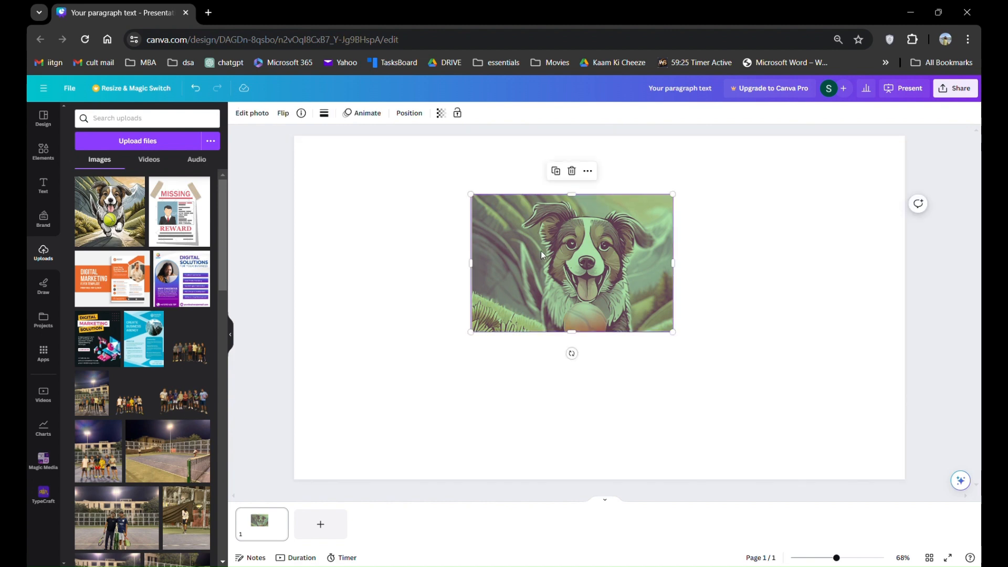
pyautogui.click(324, 113)
pyautogui.moveTo(325, 173); pyautogui.dragTo(332, 198)
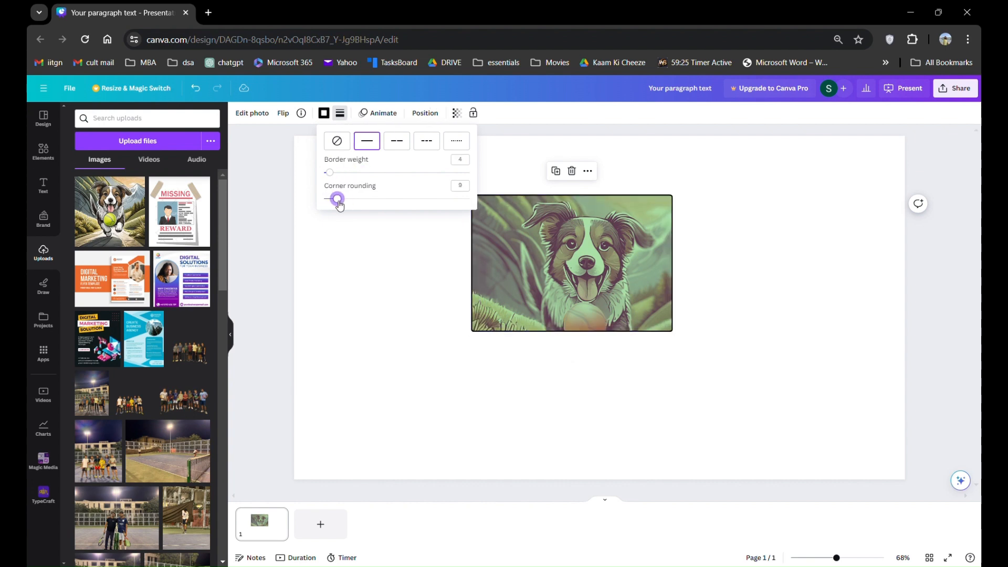
# Change the photo's border to the short-dashed style and colour it with the photo colour #d9c678 after trying grey.
pyautogui.click(429, 147)
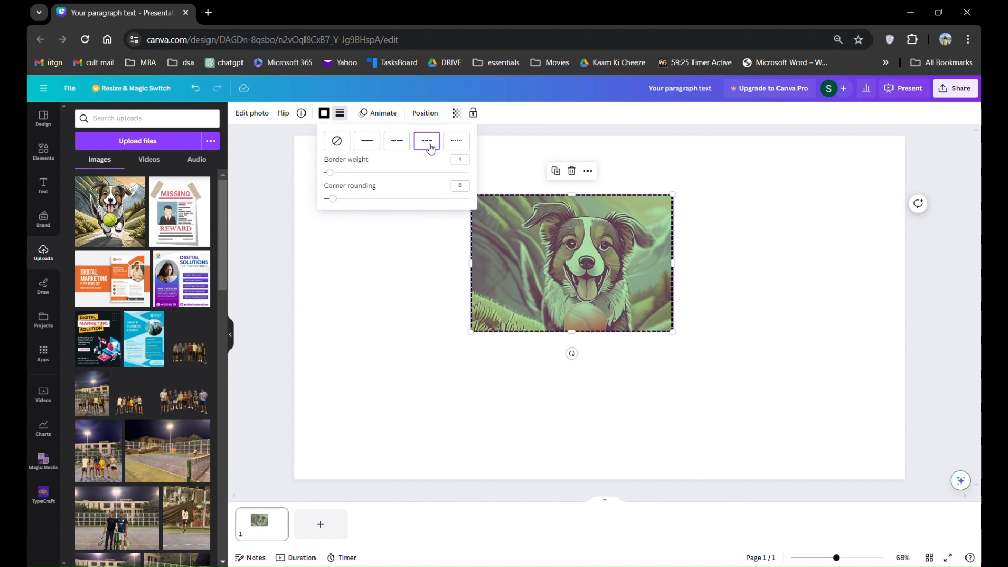
pyautogui.click(329, 117)
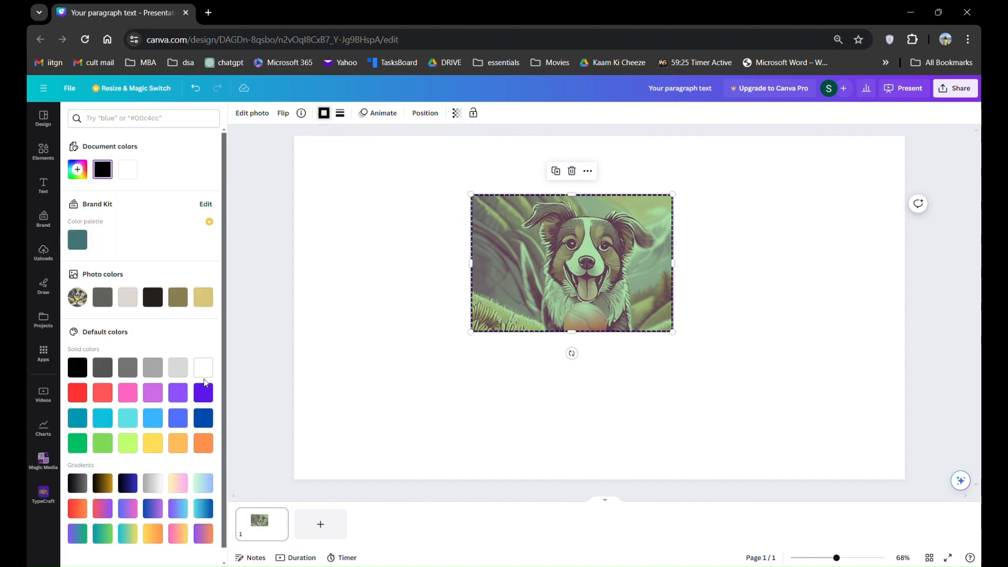
pyautogui.click(153, 367)
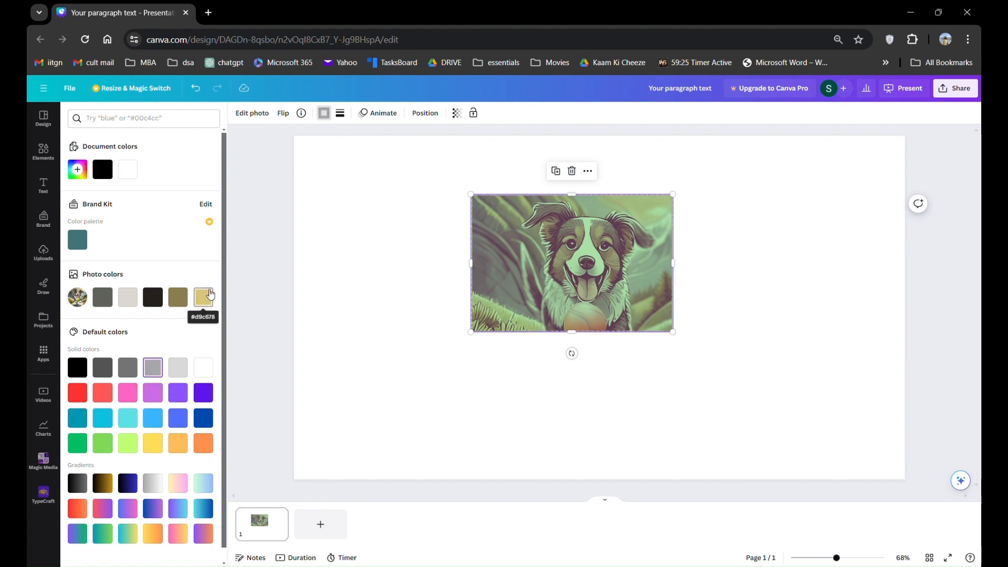
pyautogui.click(204, 296)
pyautogui.click(352, 200)
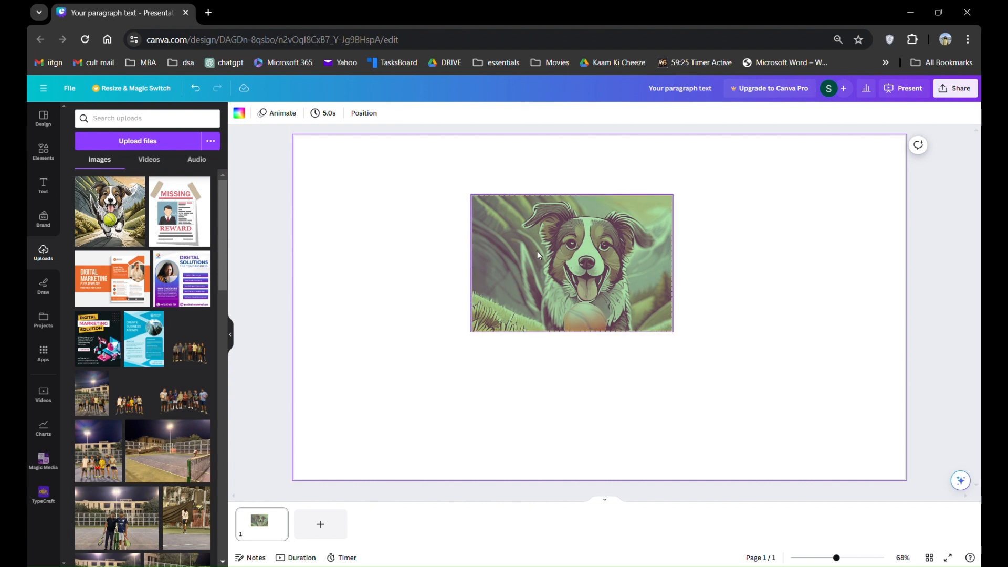
# Centre the photo horizontally on the page after trying left alignment, and set its transparency to 81.
pyautogui.click(547, 274)
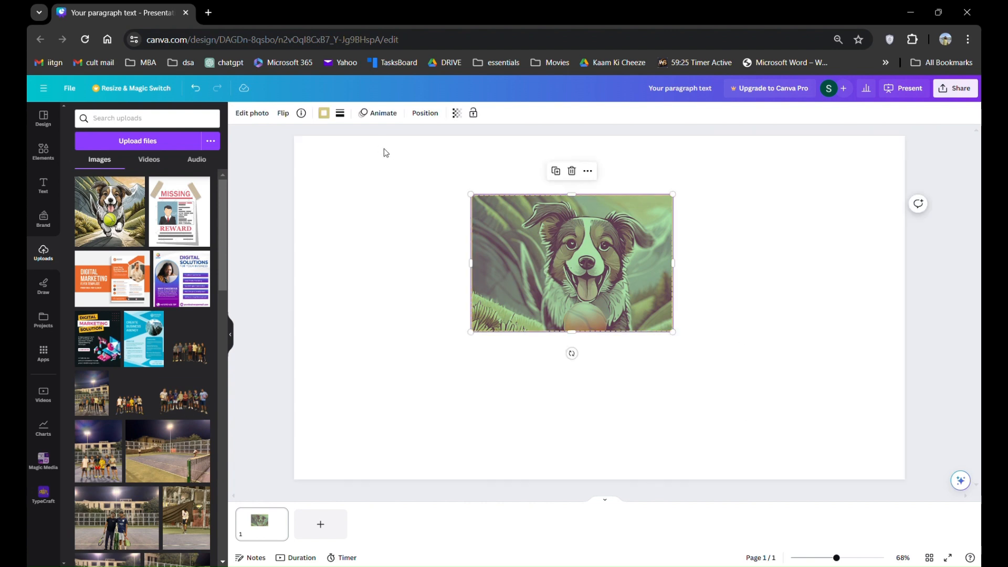
pyautogui.click(424, 113)
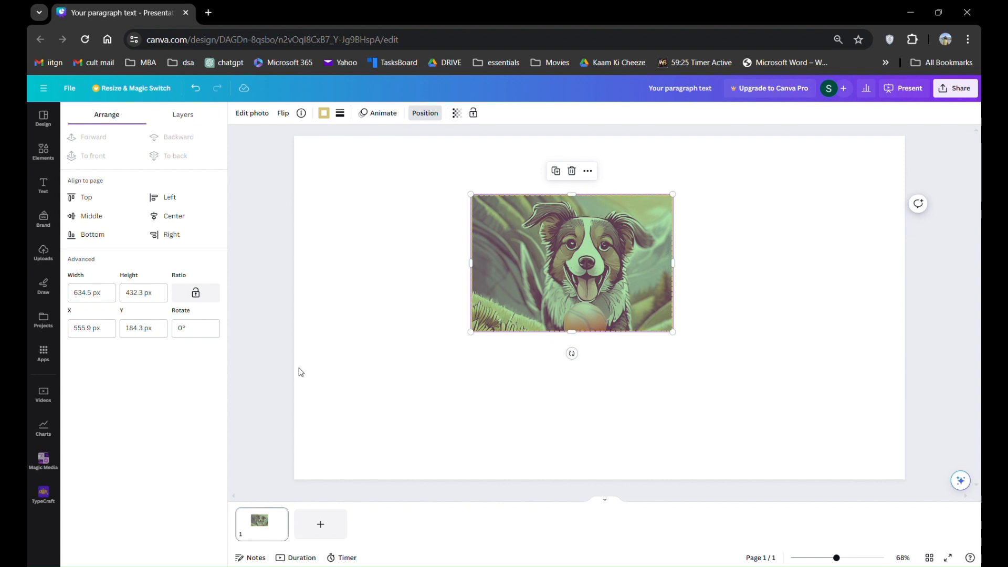
pyautogui.click(171, 201)
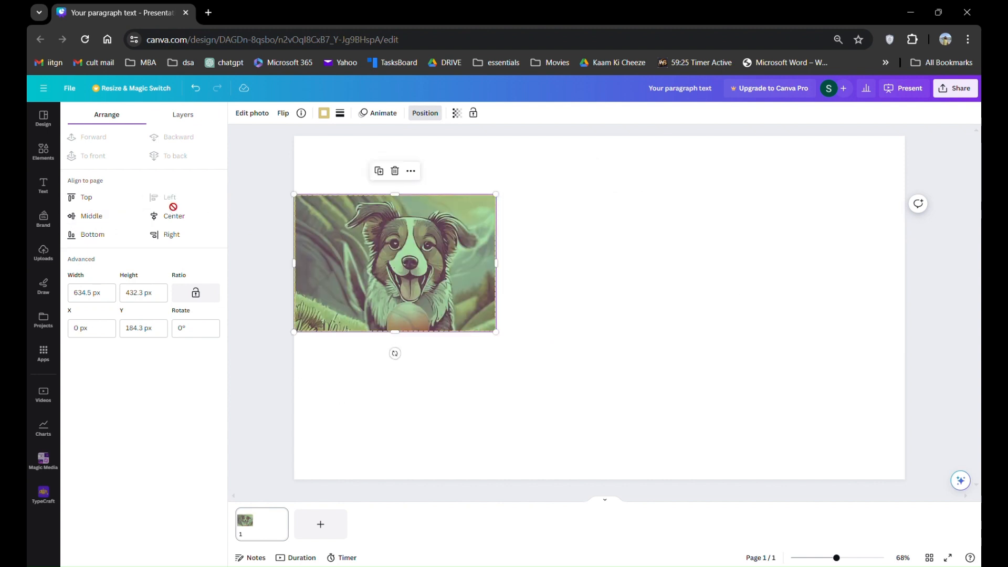
pyautogui.click(174, 216)
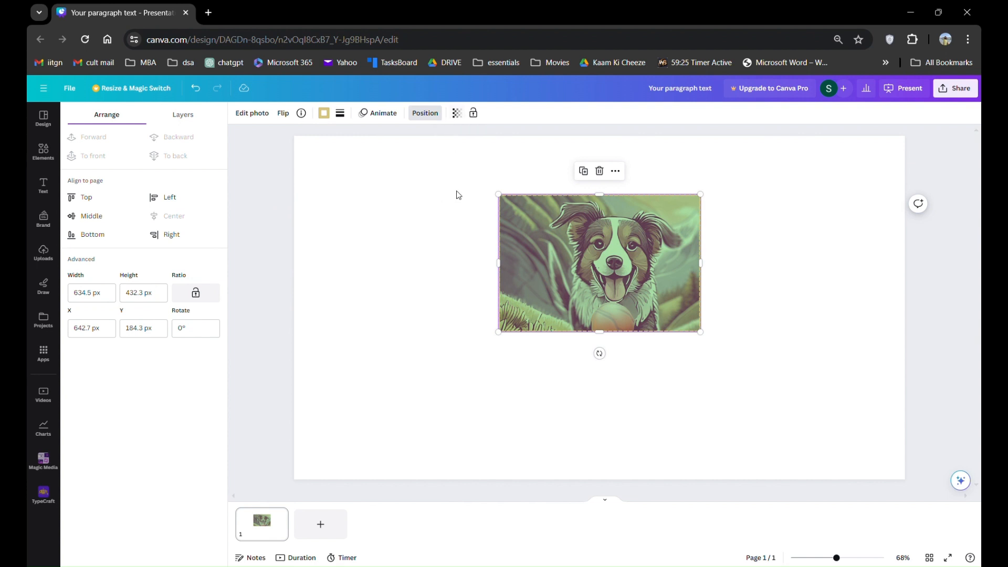
pyautogui.click(456, 113)
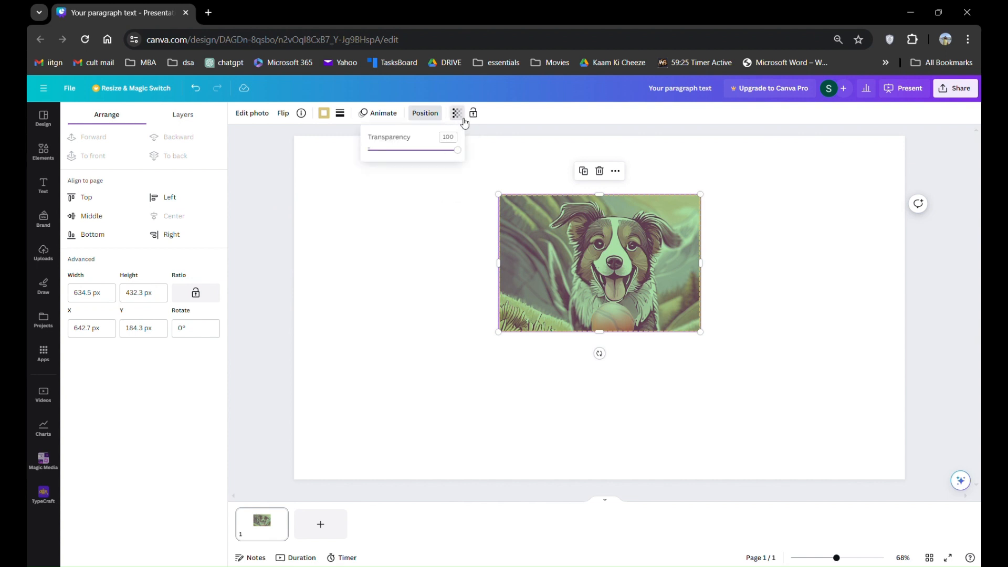
pyautogui.moveTo(461, 153)
pyautogui.mouseDown()
pyautogui.moveTo(400, 156)
pyautogui.moveTo(443, 156)
pyautogui.mouseUp()
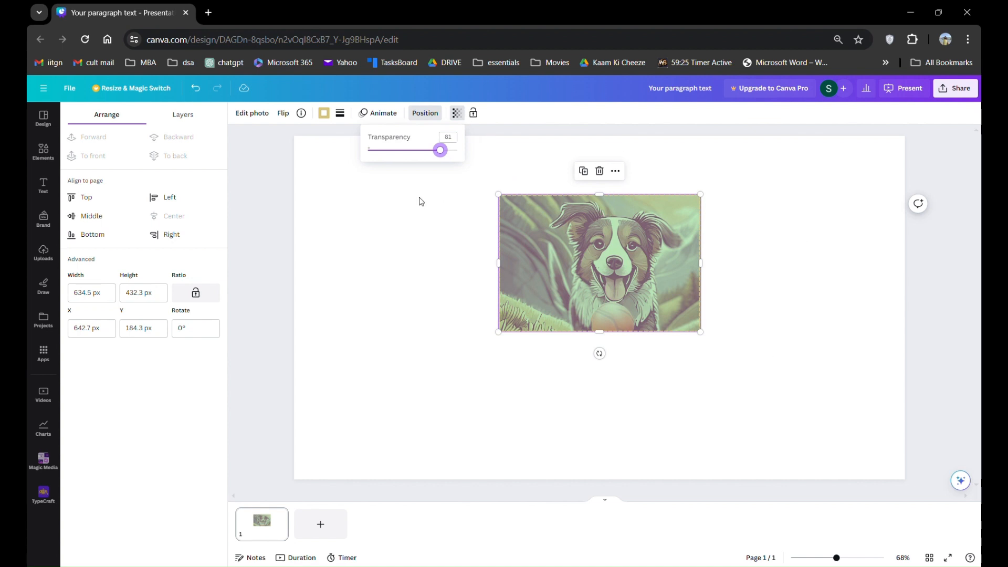
# Lock the photo, try to move it towards the page's lower left while locked, and unlock it again.
pyautogui.click(474, 113)
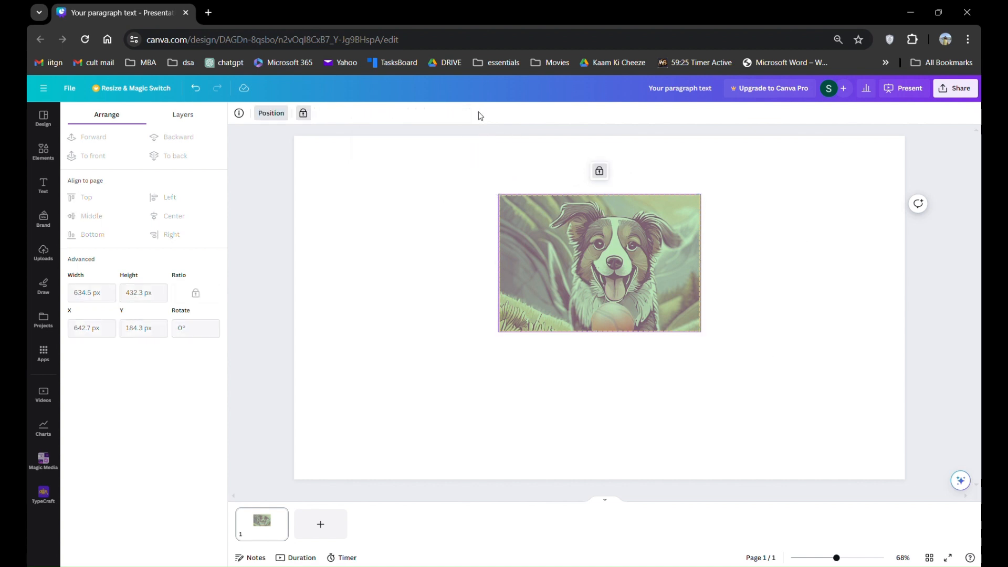
pyautogui.click(794, 218)
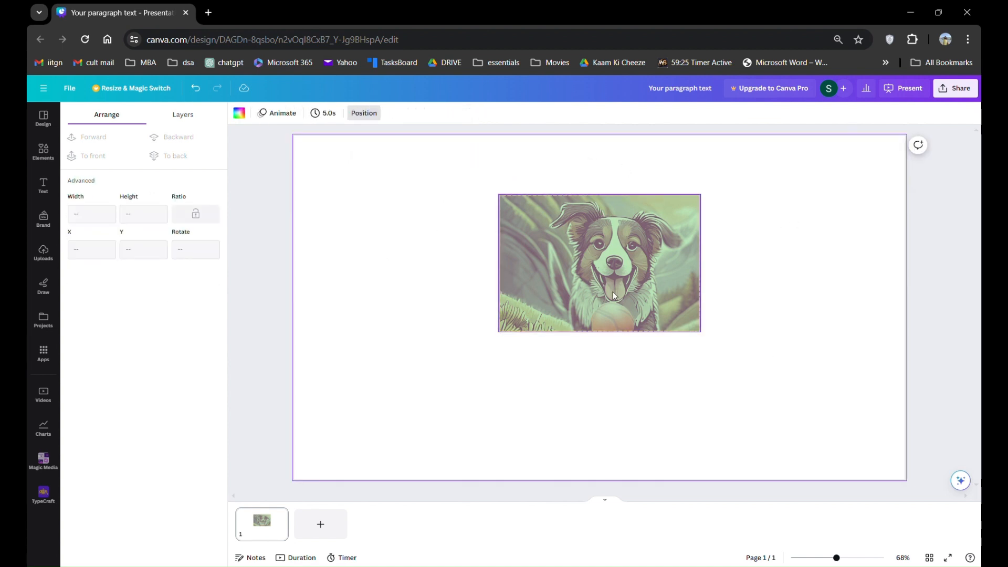
pyautogui.click(600, 304)
pyautogui.moveTo(599, 301); pyautogui.dragTo(485, 363)
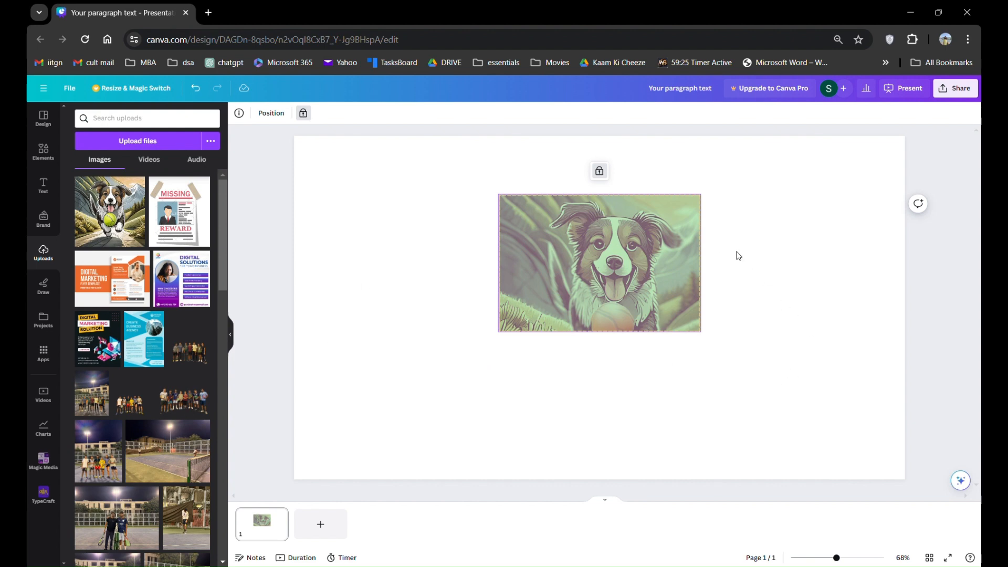
pyautogui.click(601, 172)
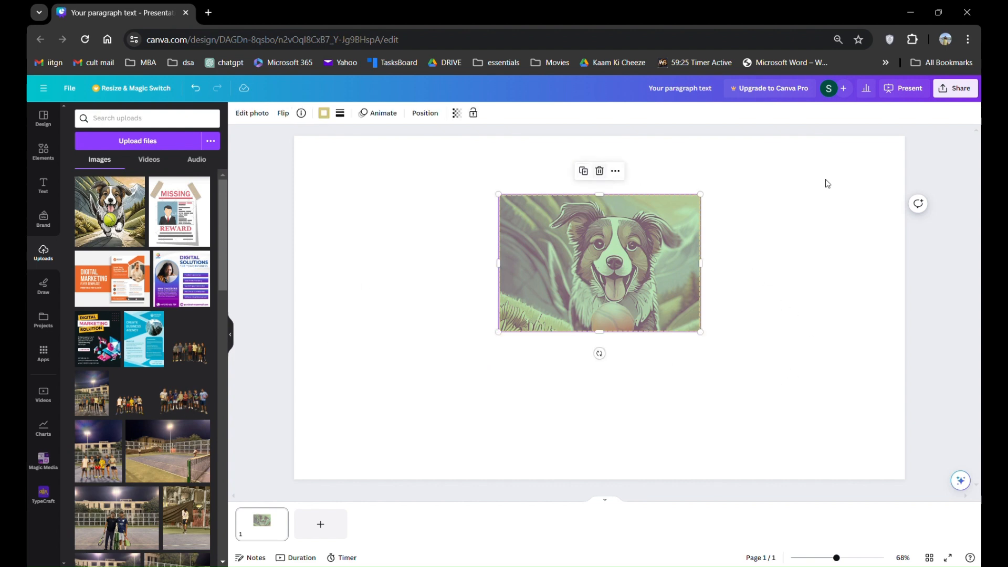